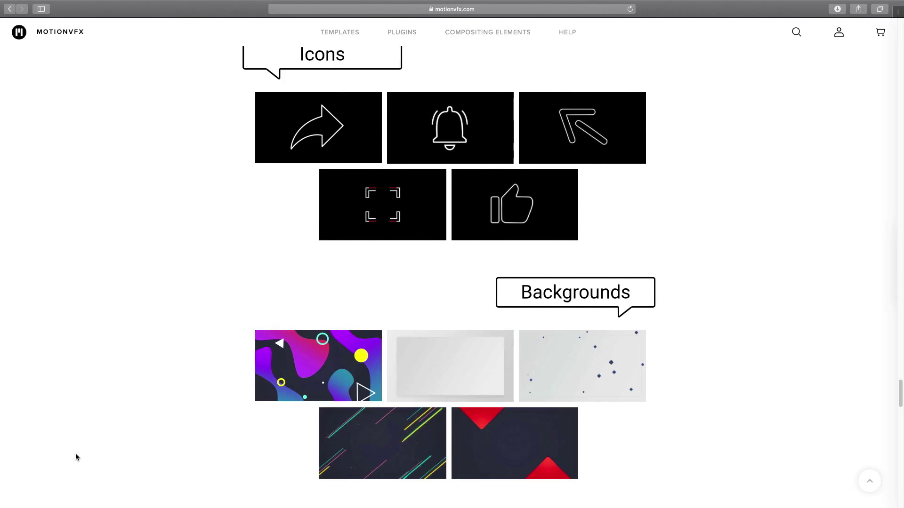
Step: Scroll the MotionVFX product page up from Icons and Backgrounds, past Titles and Social Media, to Subscribe
scroll(75, 458, up, 8)
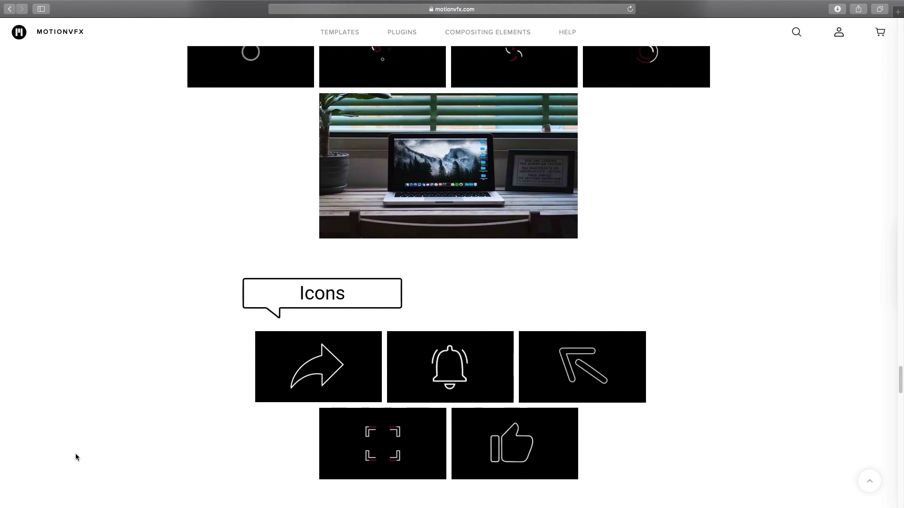
scroll(77, 457, up, 7)
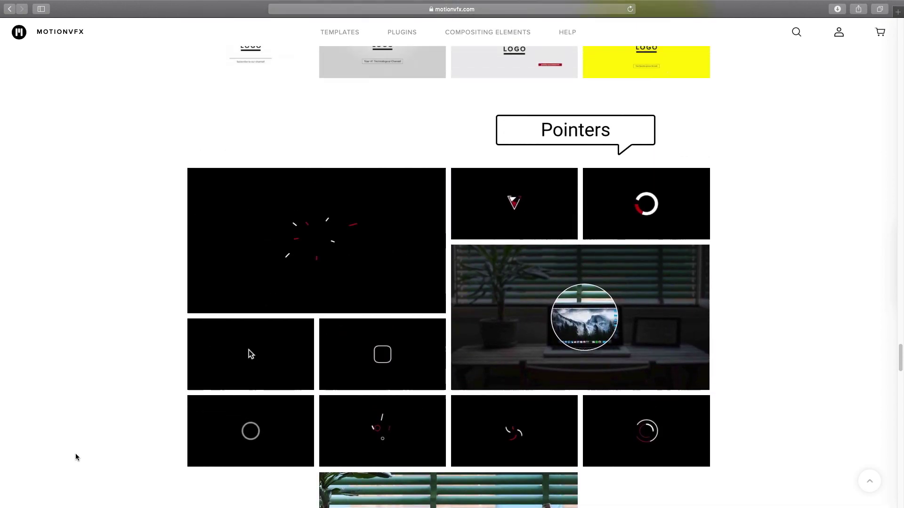
scroll(76, 457, up, 6)
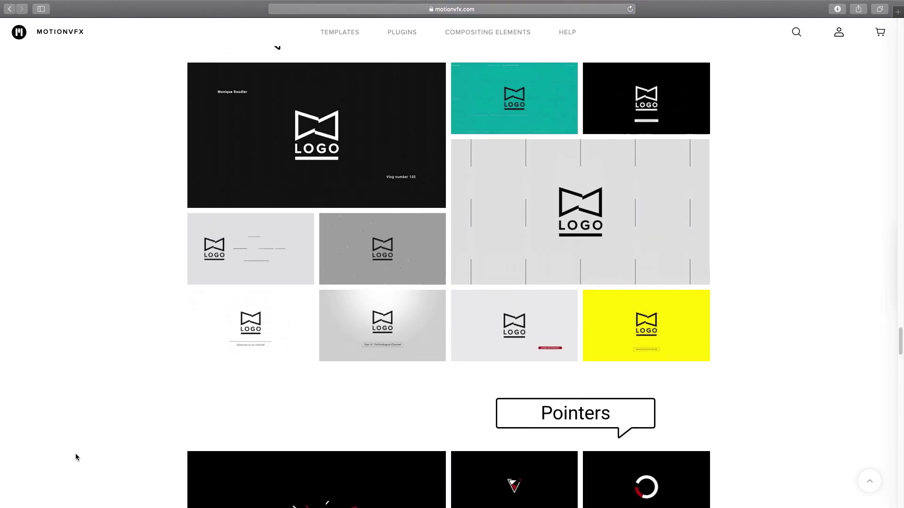
scroll(77, 457, up, 7)
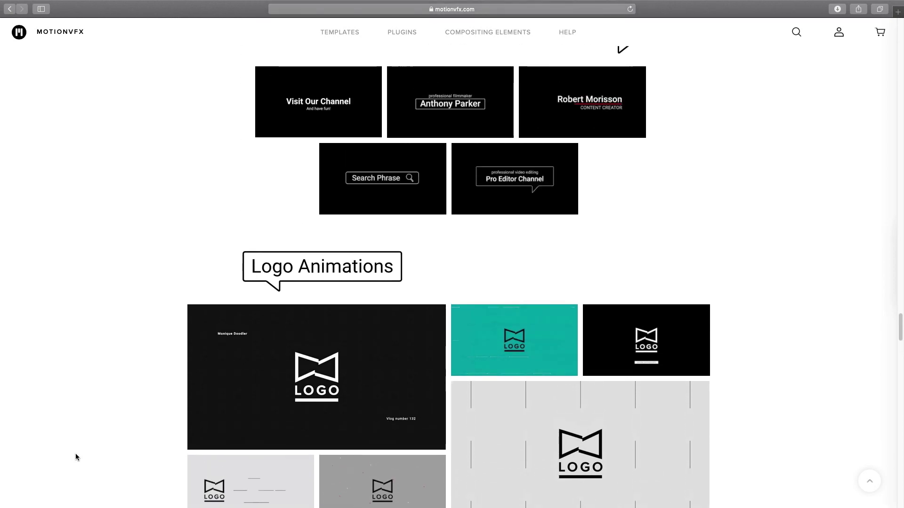
scroll(76, 457, up, 6)
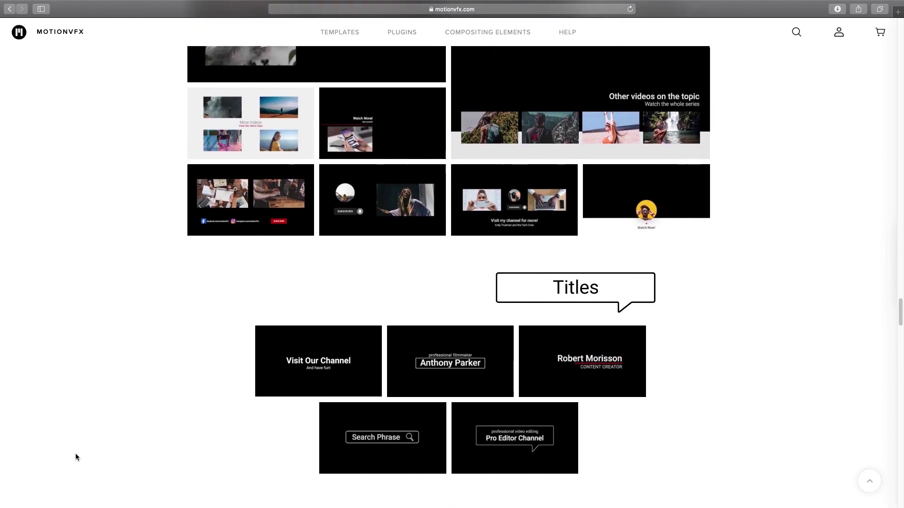
scroll(76, 456, up, 6)
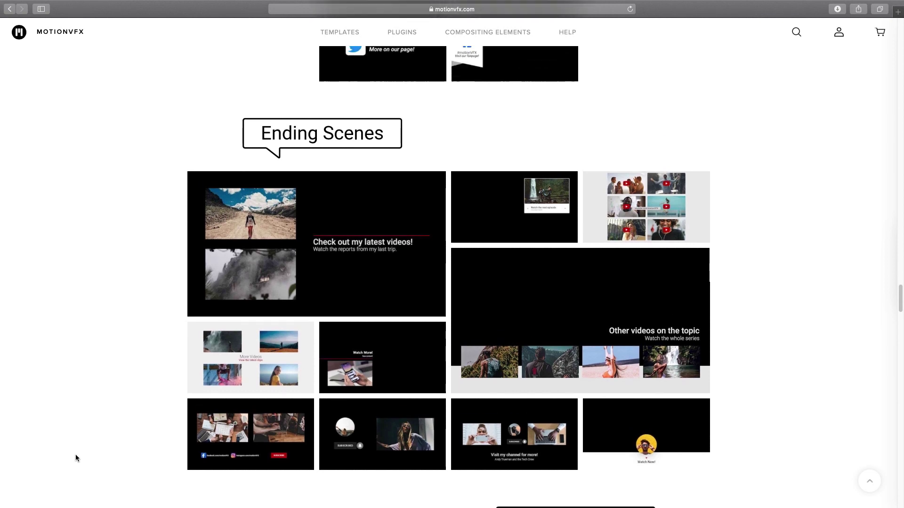
scroll(75, 457, up, 6)
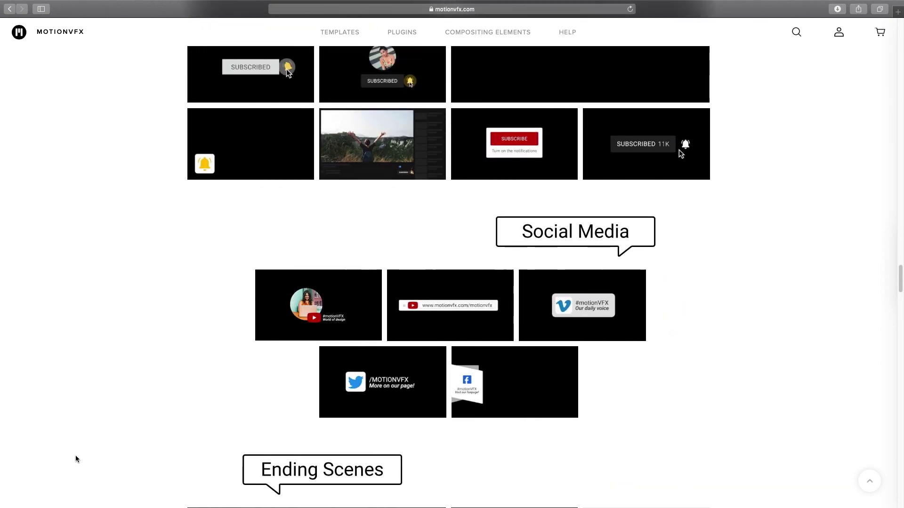
scroll(75, 459, up, 5)
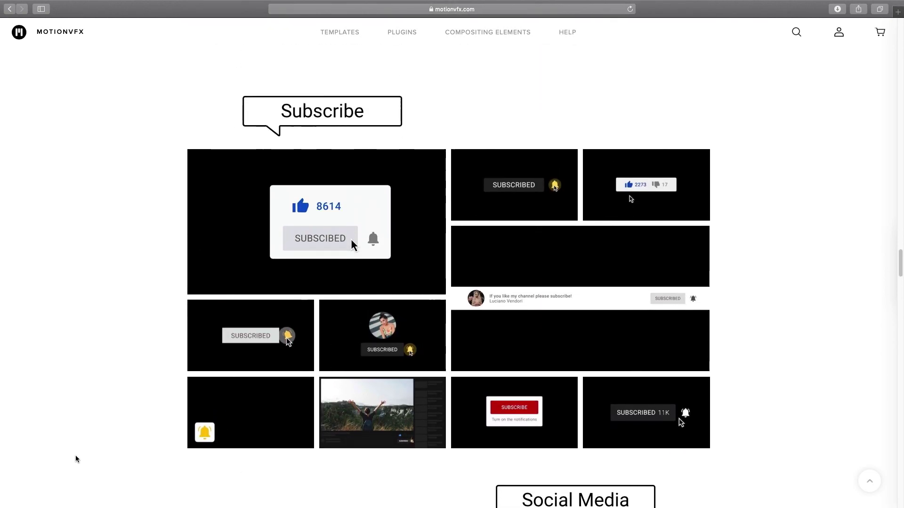
scroll(76, 456, up, 3)
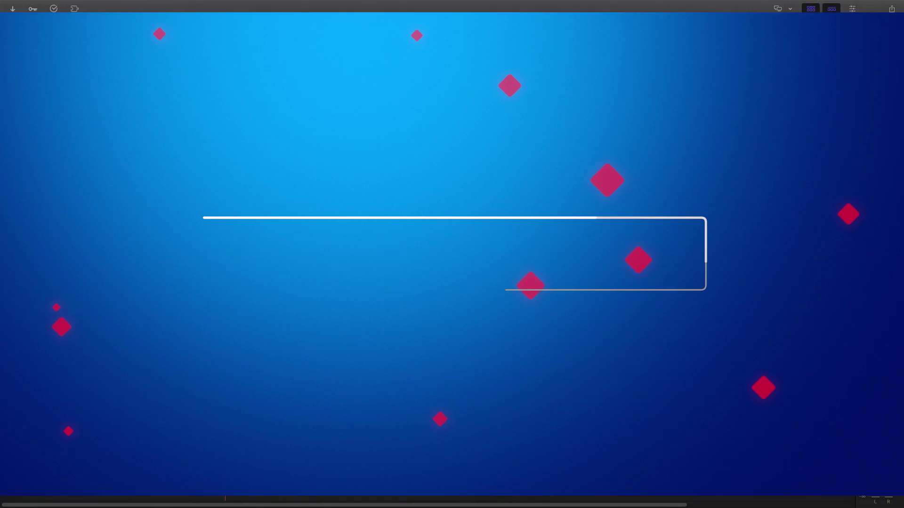
Step: Scroll the Installed Titles list down to the Subscribe templates
scroll(7, 111, down, 10)
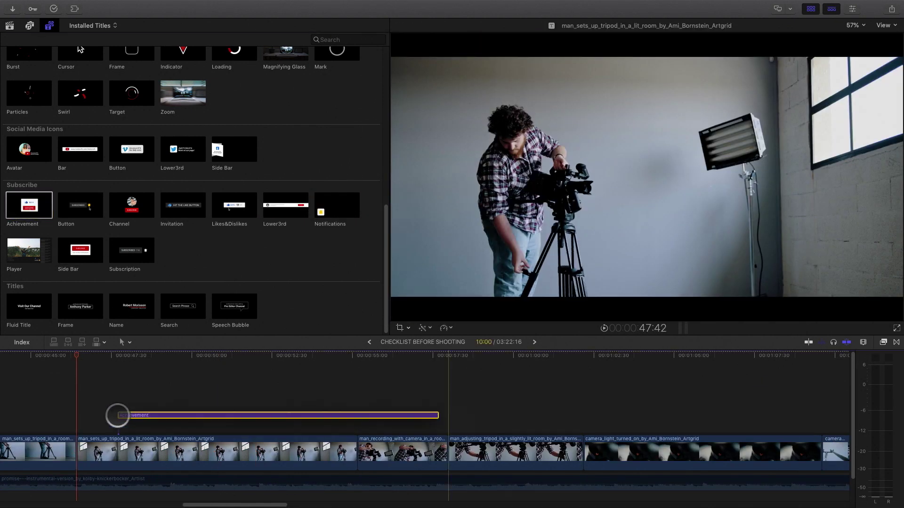
Step: Place the Achievement title above the tripod clips and trim it to length
drag(116, 413, 76, 413)
drag(399, 425, 354, 428)
drag(77, 355, 114, 391)
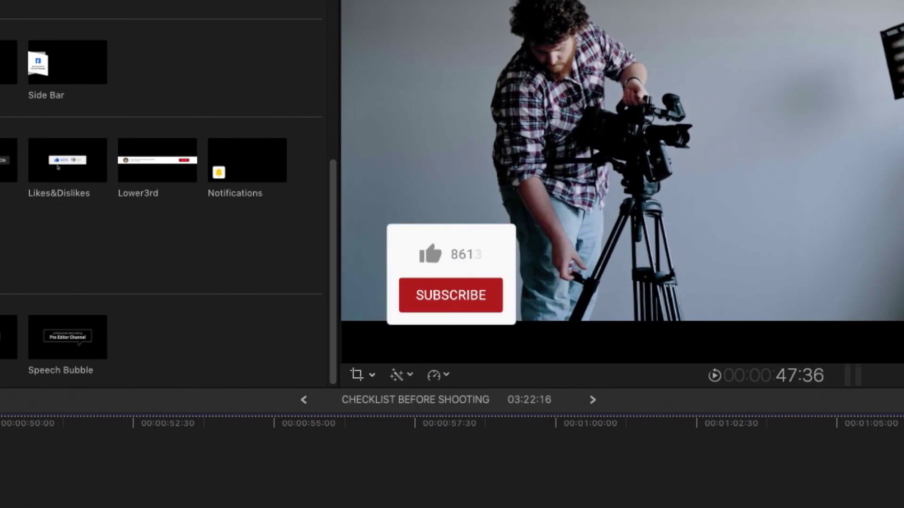
Step: Set the Achievement title's Text 02 to ABONNÉ, then add the Player title above the cameraman clip
click(425, 256)
key(super+4)
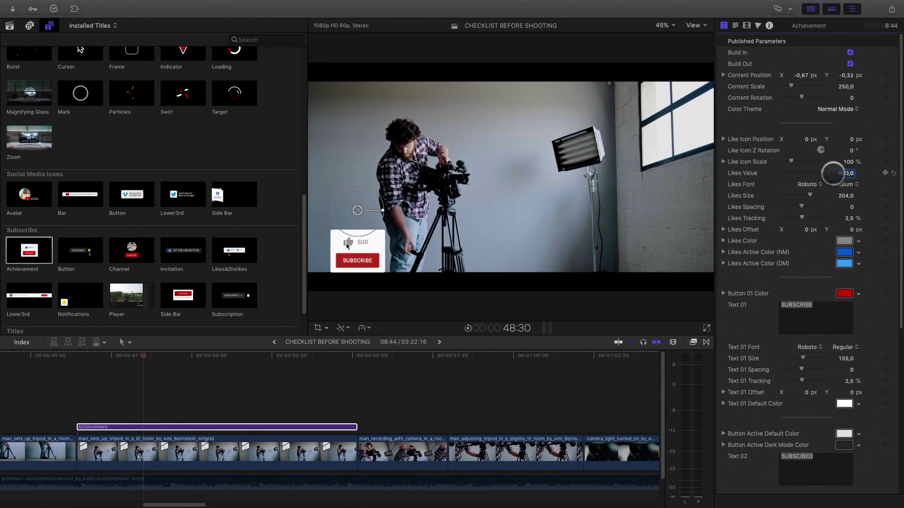
drag(143, 361, 258, 359)
scroll(820, 321, down, 2)
text(ABONNE)
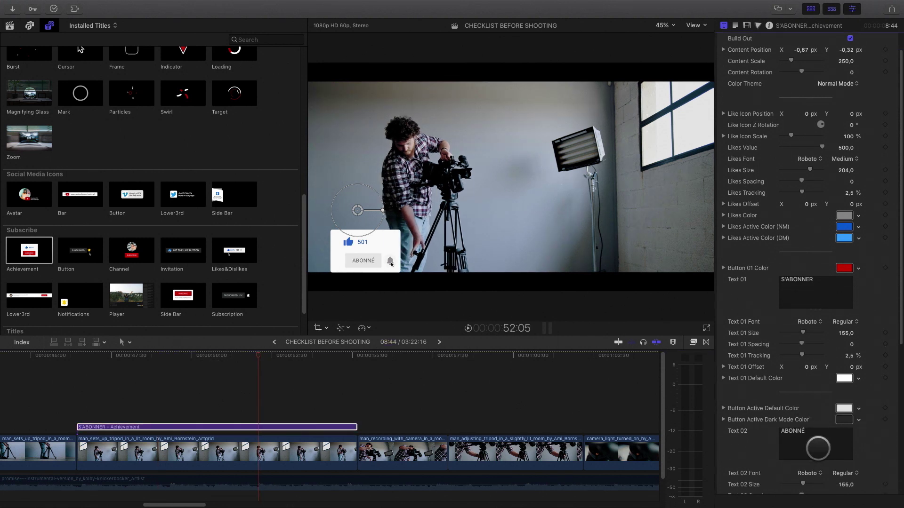
drag(121, 354, 286, 355)
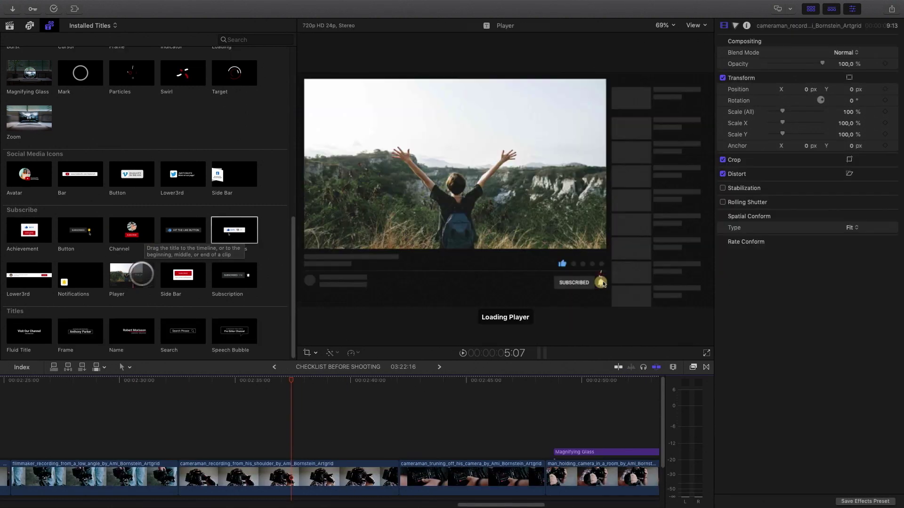
drag(142, 274, 179, 448)
Step: Trim the Player title's end to 9:33 and switch its Color Theme to Normal Mode
click(391, 447)
drag(407, 452, 380, 442)
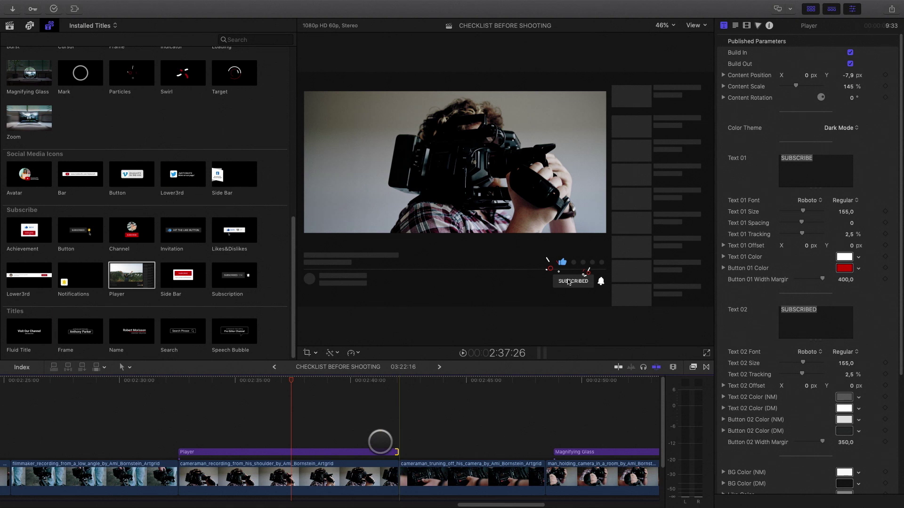
drag(237, 381, 307, 397)
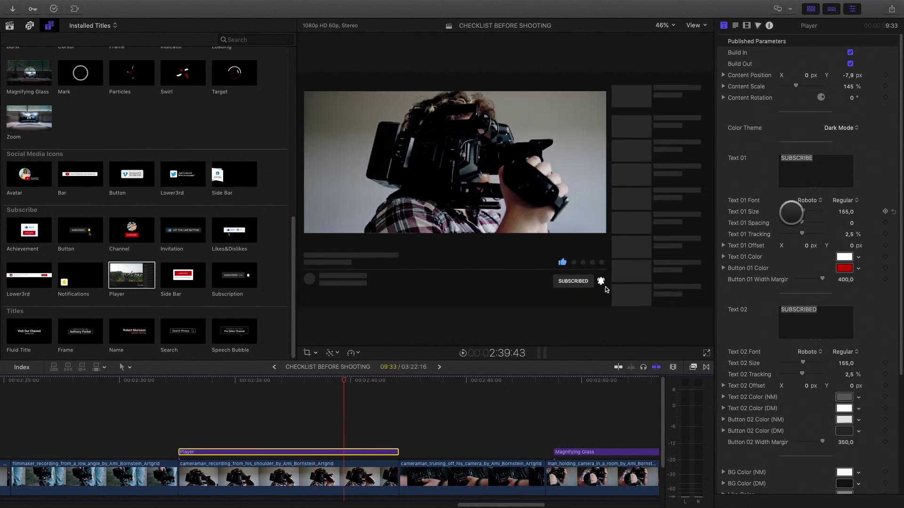
click(832, 119)
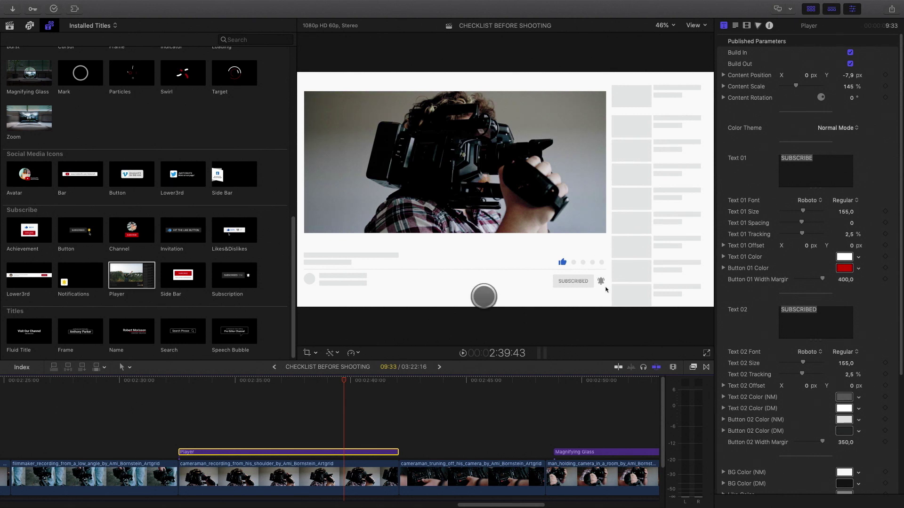
Step: Place the Side Bar title over the camera-slider clips and trim it to 4:31
drag(334, 381, 292, 377)
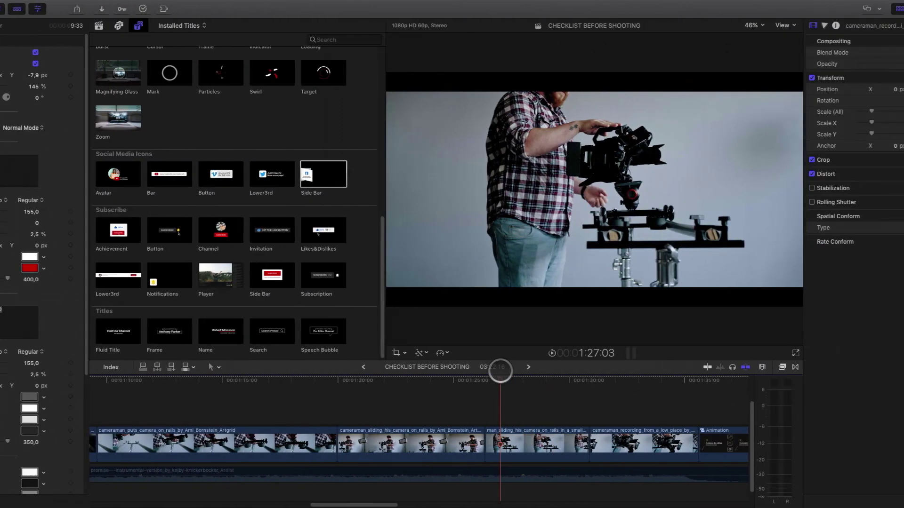
drag(418, 374, 396, 375)
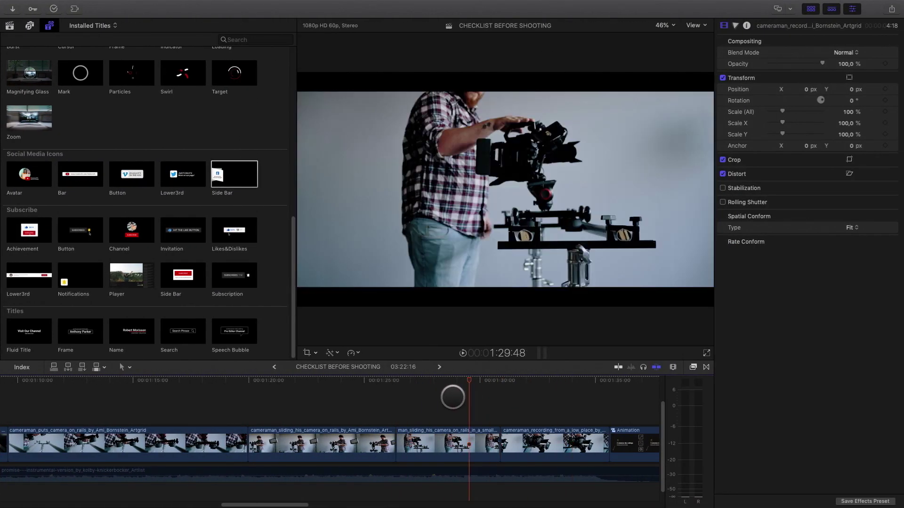
drag(220, 177, 400, 409)
drag(625, 418, 498, 416)
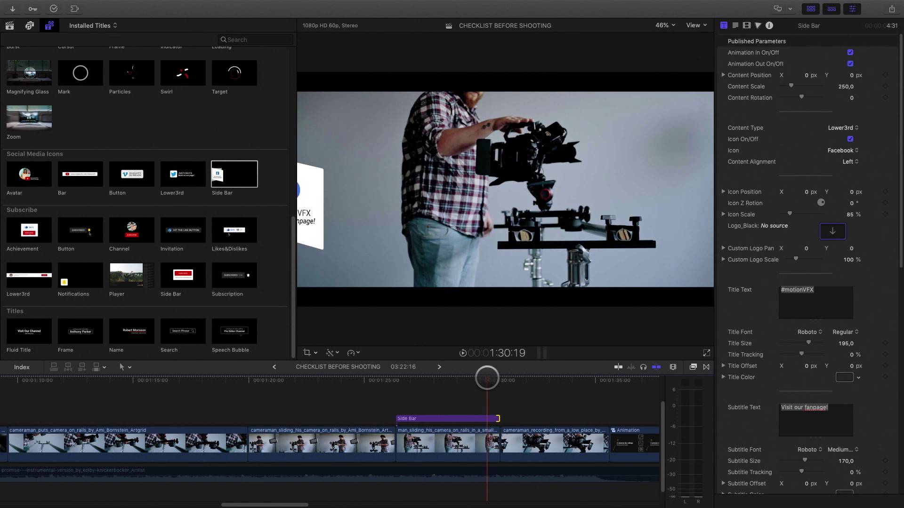
click(448, 379)
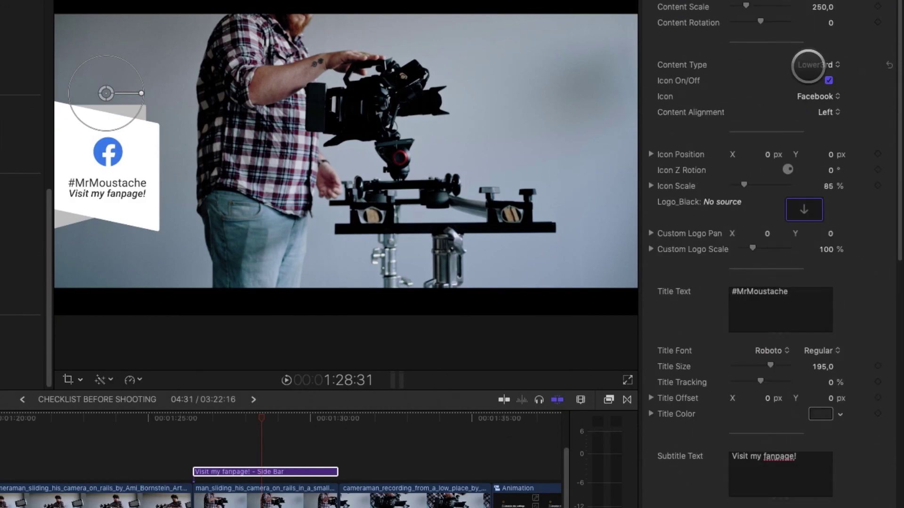
Step: Set the Side Bar's Content Type to Lower3rd and its Icon to Custom Logo
click(807, 76)
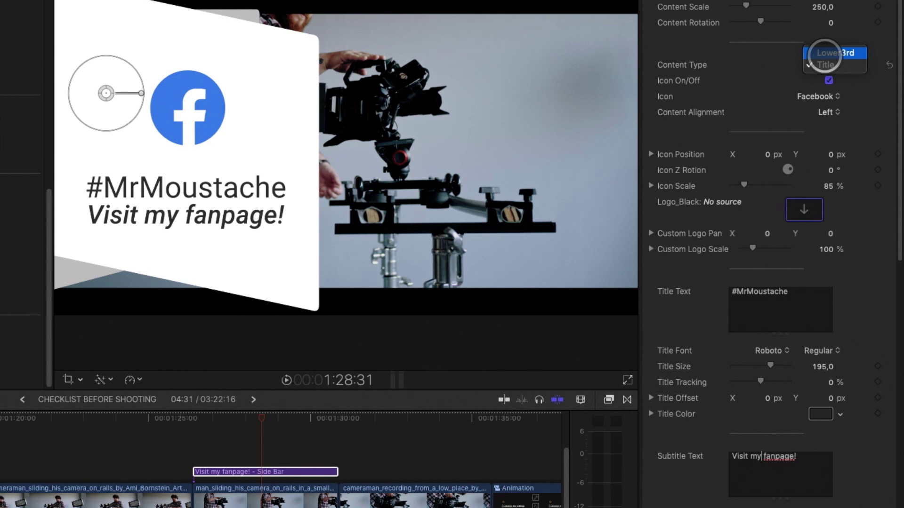
click(824, 53)
click(814, 96)
click(817, 61)
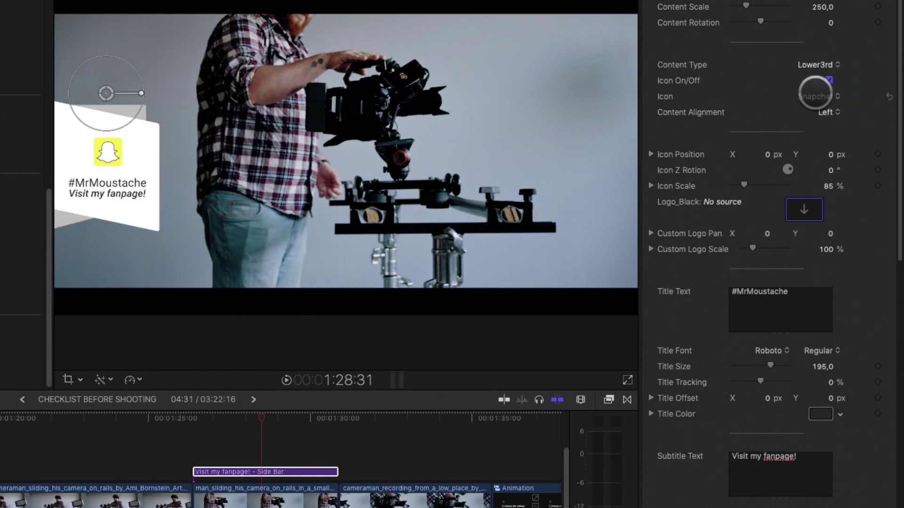
click(815, 96)
click(814, 68)
click(817, 96)
click(832, 168)
click(823, 97)
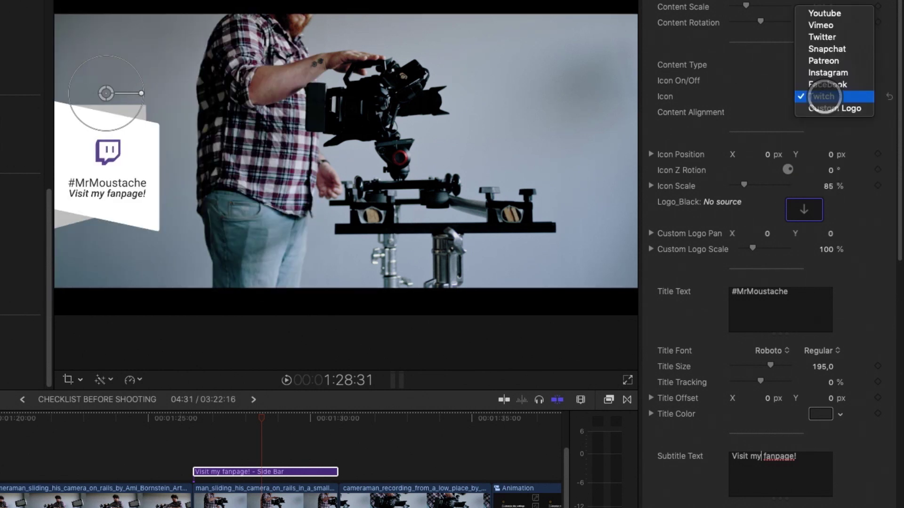
click(825, 61)
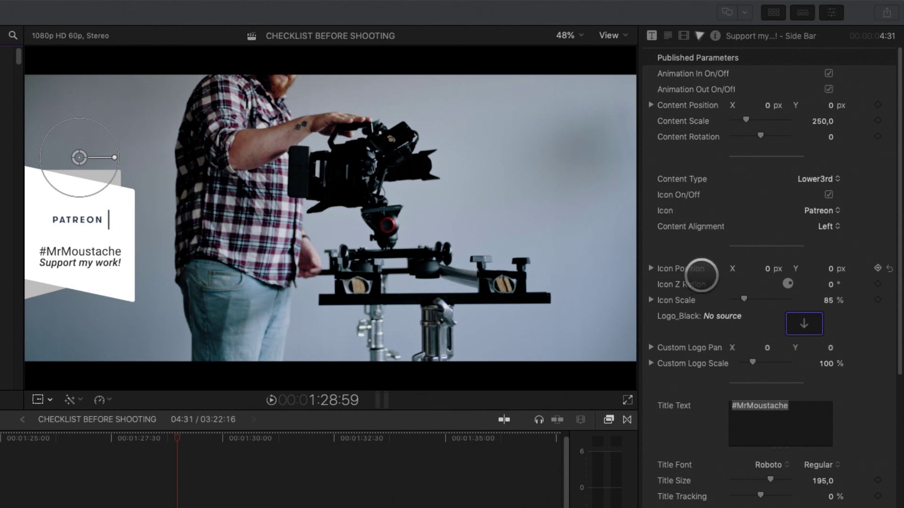
click(812, 207)
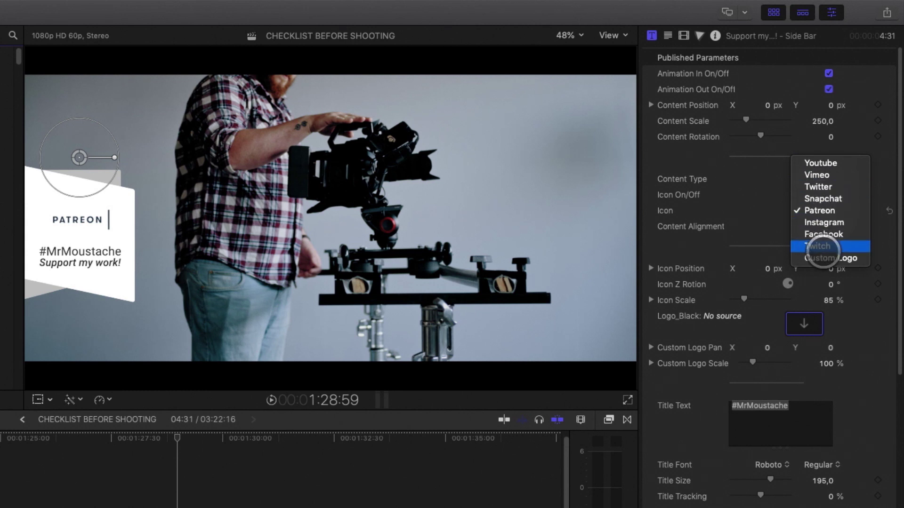
click(824, 259)
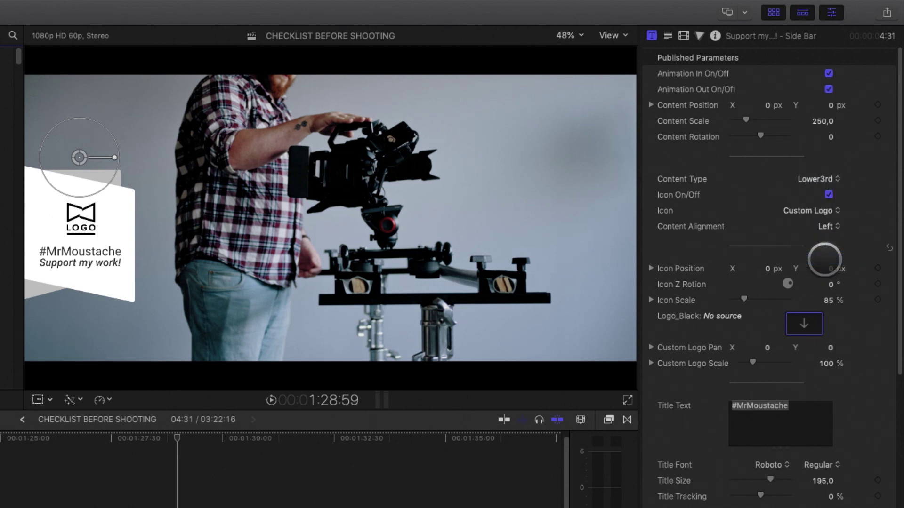
Step: Apply the LinkedIn image as the Side Bar's Logo_Black and play the timeline from the title
click(804, 324)
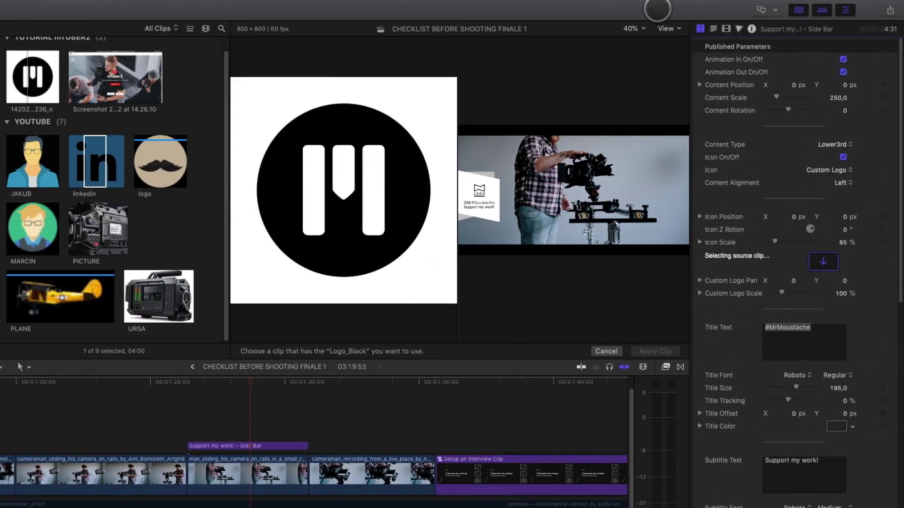
click(84, 153)
click(655, 351)
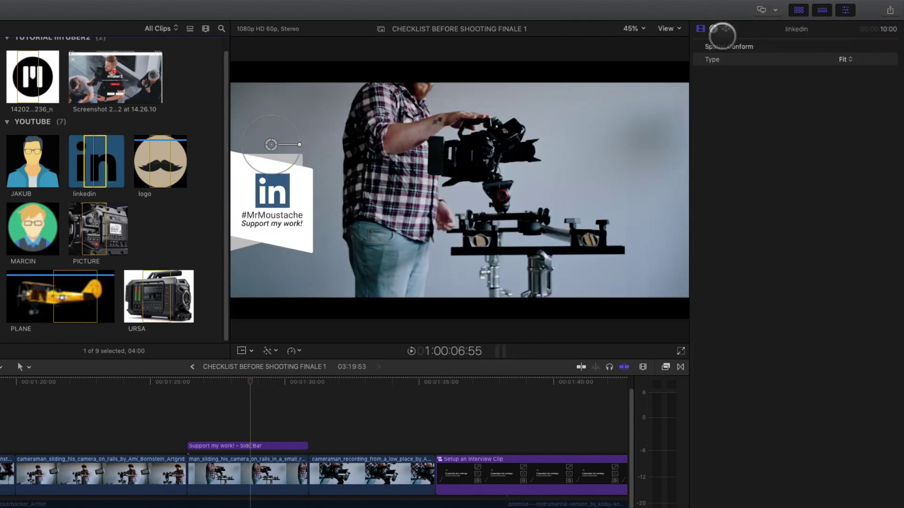
click(230, 447)
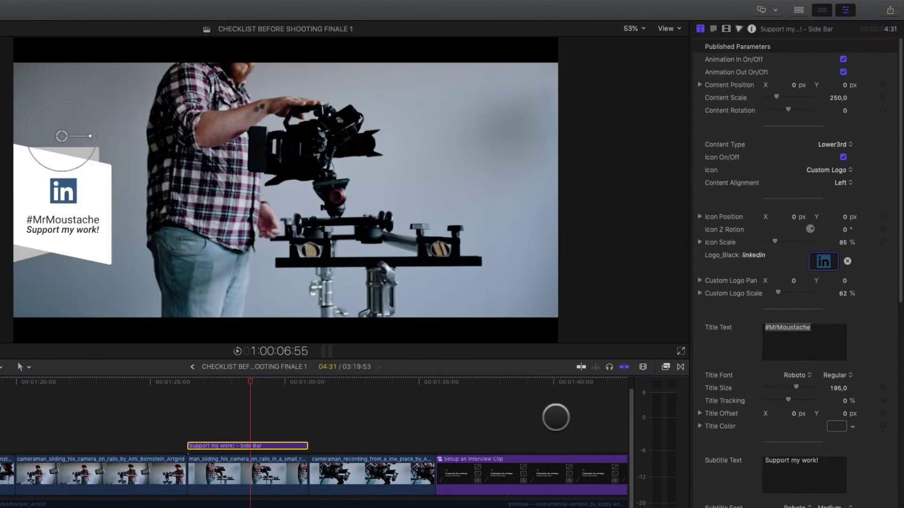
click(188, 379)
key(space)
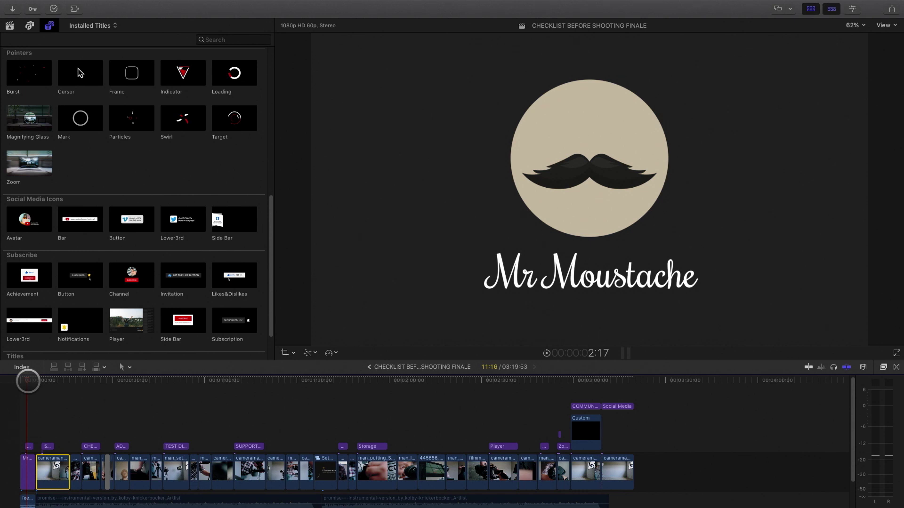
Step: Drop the Avatar title over the light-stand shot at the timeline's start and show its Inspector
drag(28, 382, 285, 395)
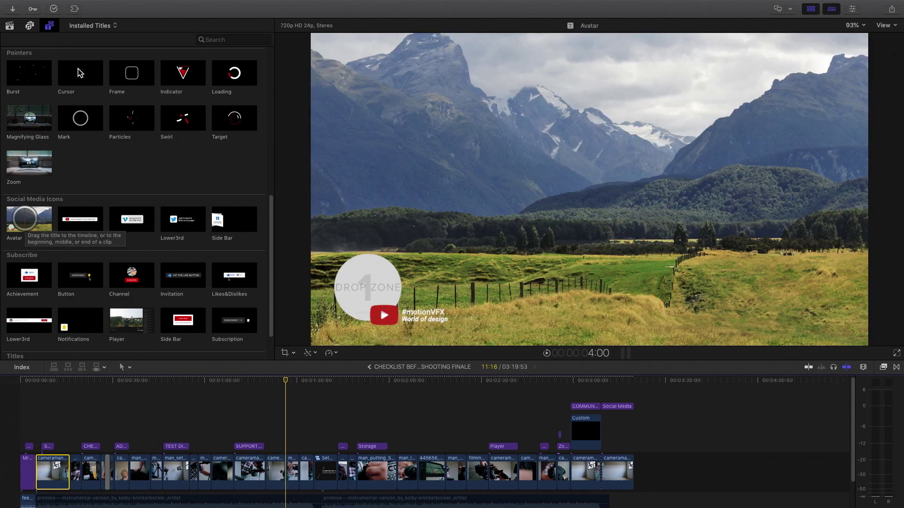
drag(29, 219, 40, 414)
click(55, 382)
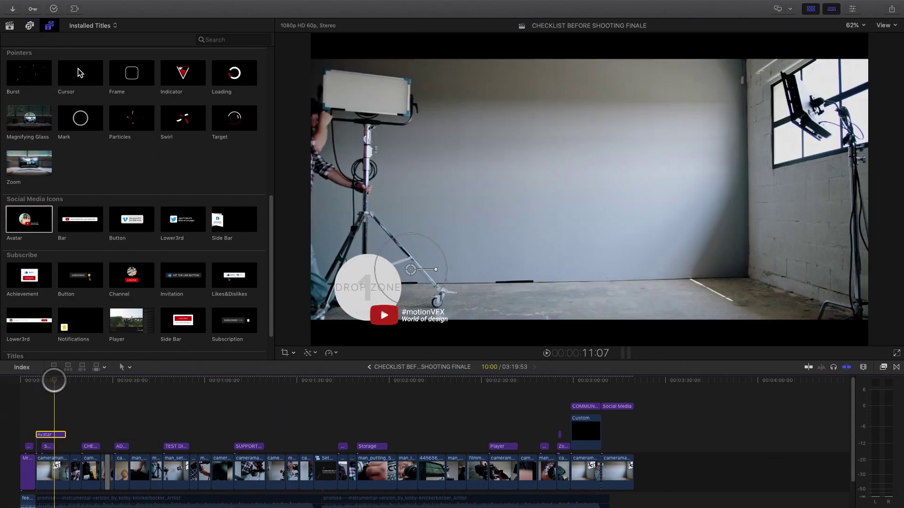
click(852, 8)
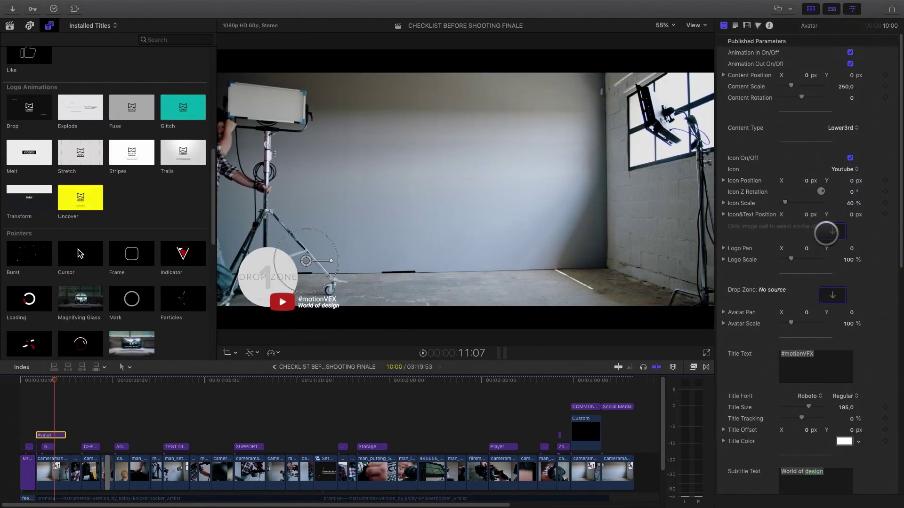
Step: Put the moustache logo still in the Avatar drop zone, scale it to 32%, and move it bottom-right
click(831, 233)
click(832, 296)
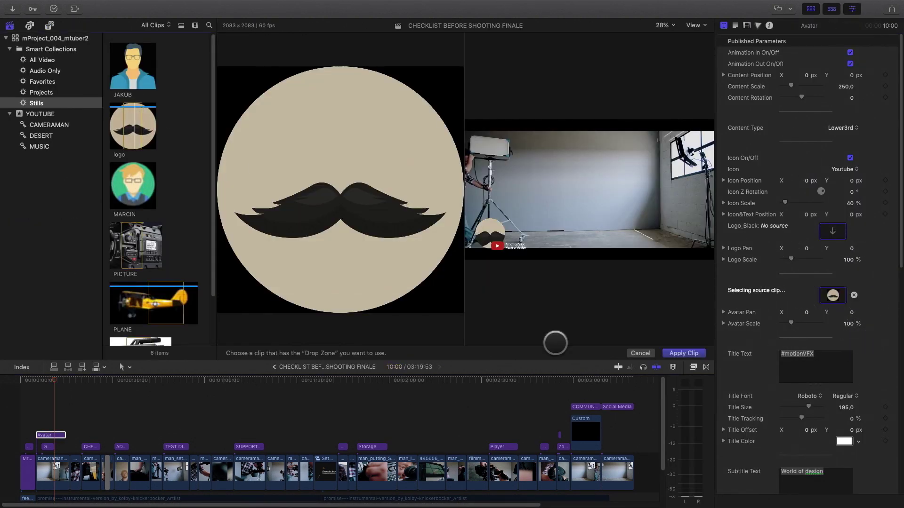
click(676, 350)
click(50, 435)
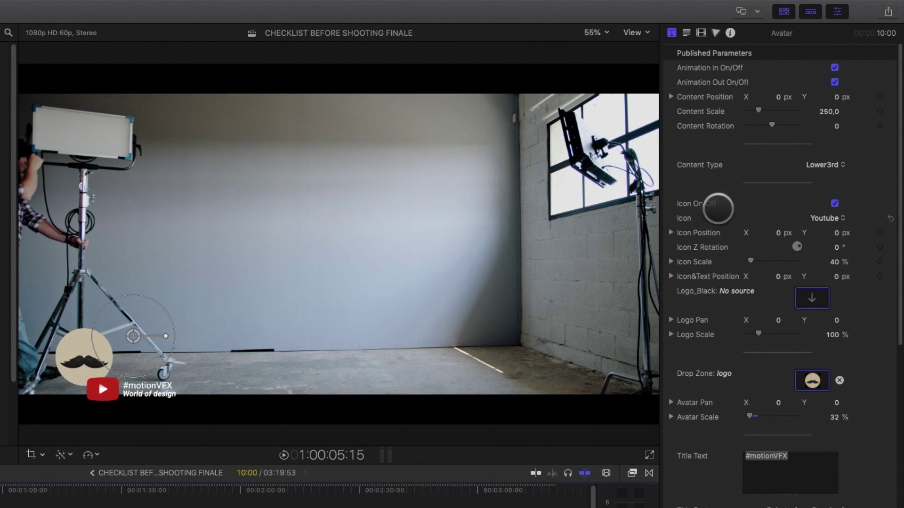
drag(751, 119, 755, 110)
drag(145, 362, 614, 354)
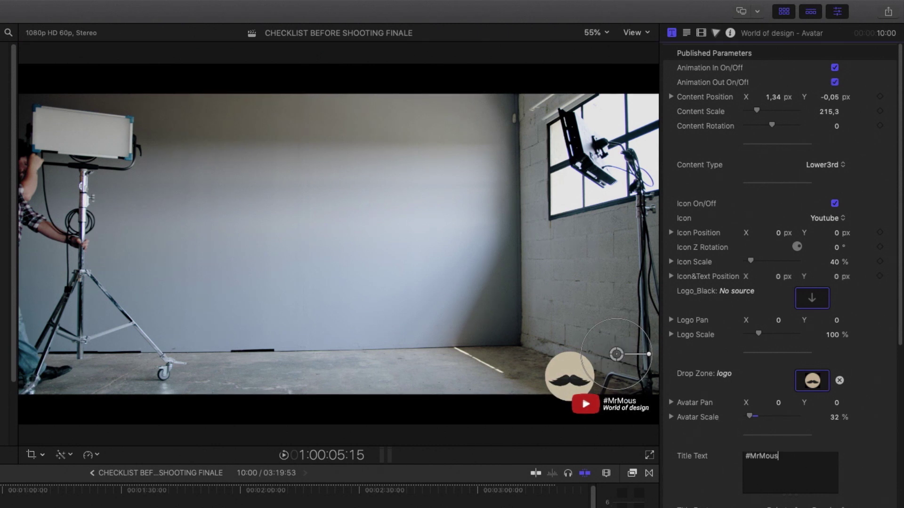
Step: Extend the Avatar title's end to about 03:14:53, near the end of the timeline
text(Shooting Videos)
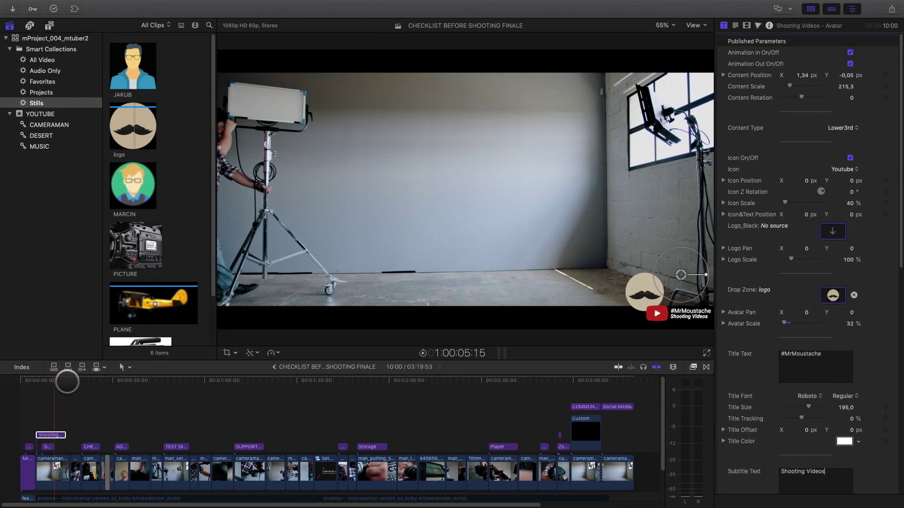
drag(56, 436, 629, 446)
click(620, 446)
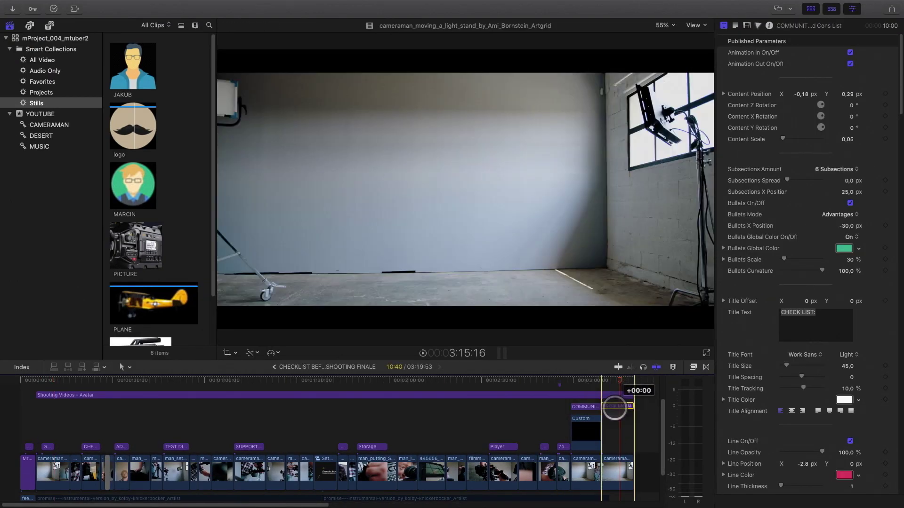
click(558, 381)
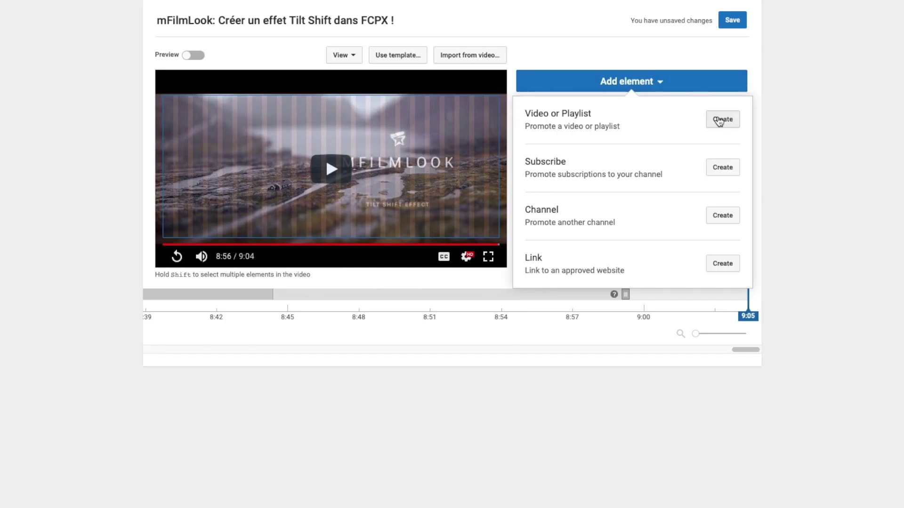
Step: Add the mFilmLook Tilt-Shift Teaser as an end-screen video element, then preview at 8:44
click(720, 119)
click(304, 295)
click(569, 436)
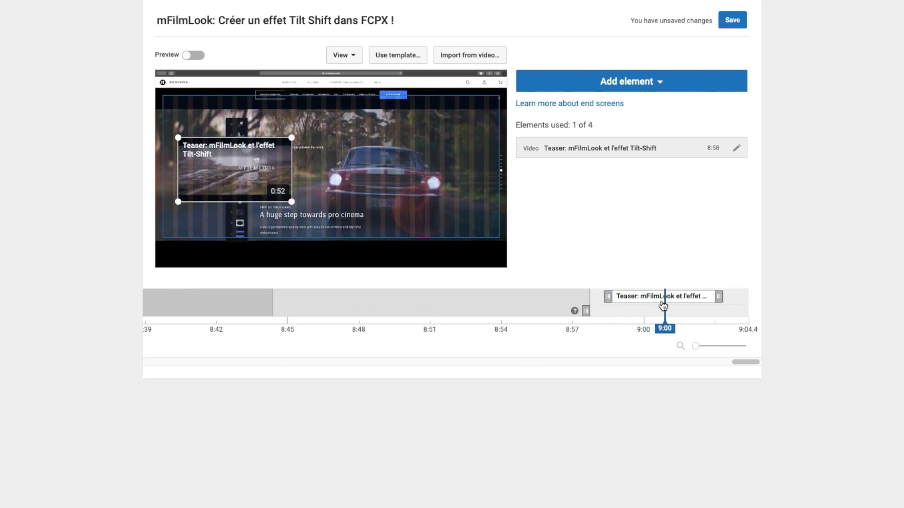
click(648, 83)
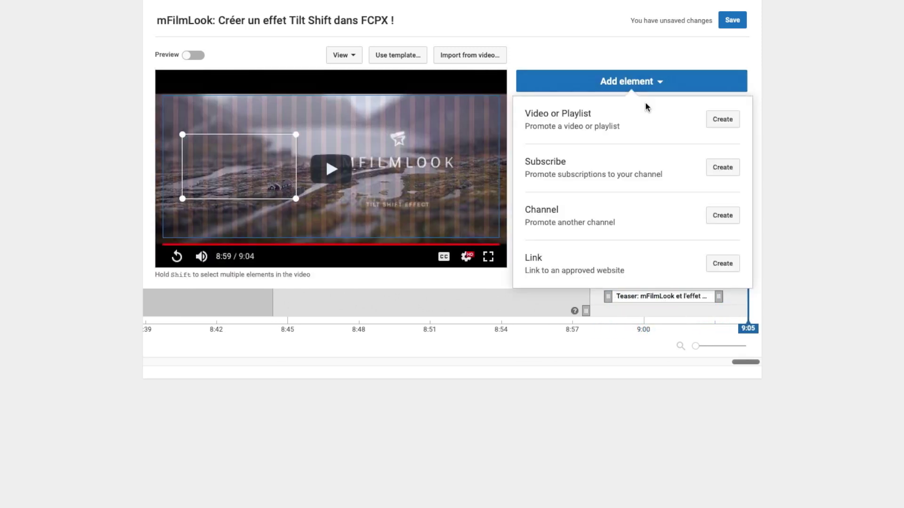
click(660, 84)
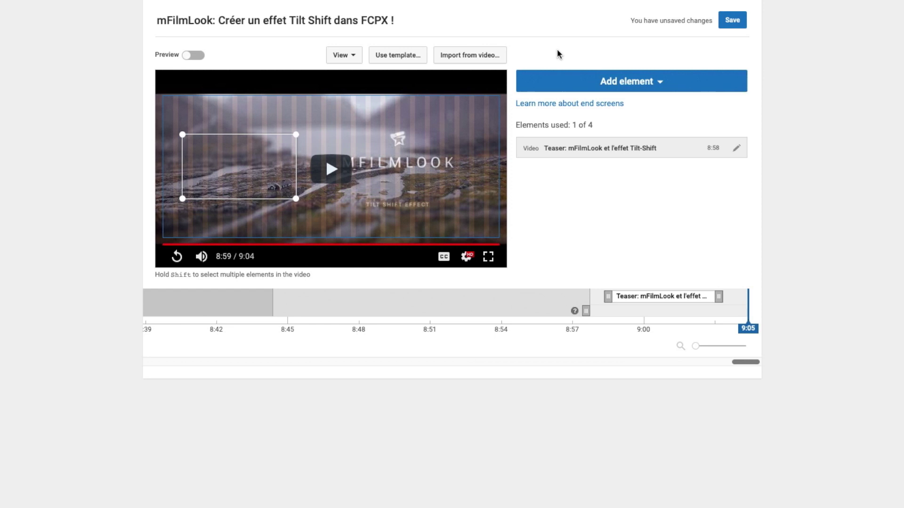
click(272, 305)
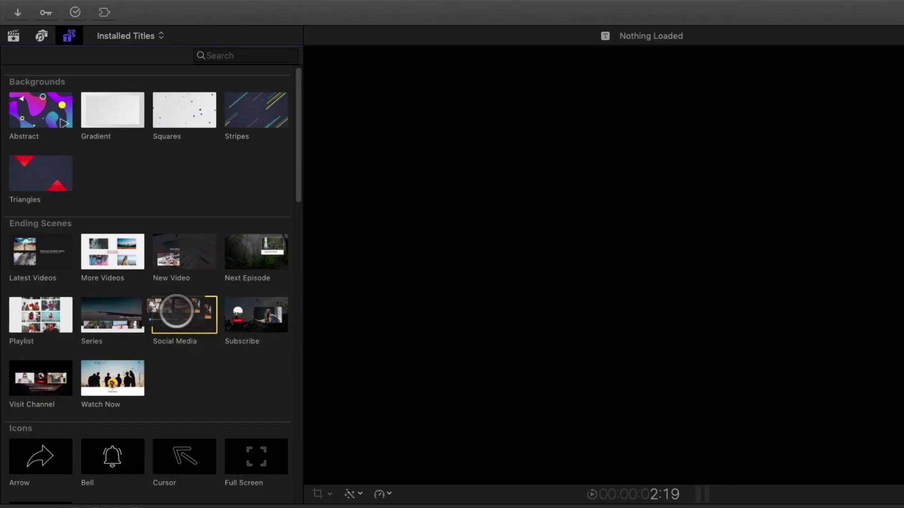
Step: Add the Social Media end title at the end of the timeline and select it
drag(177, 313, 633, 471)
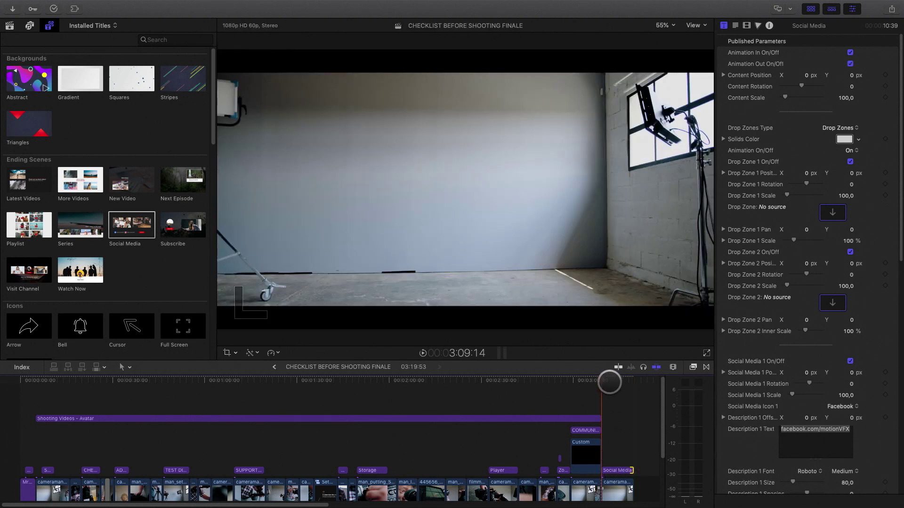
drag(612, 380, 616, 381)
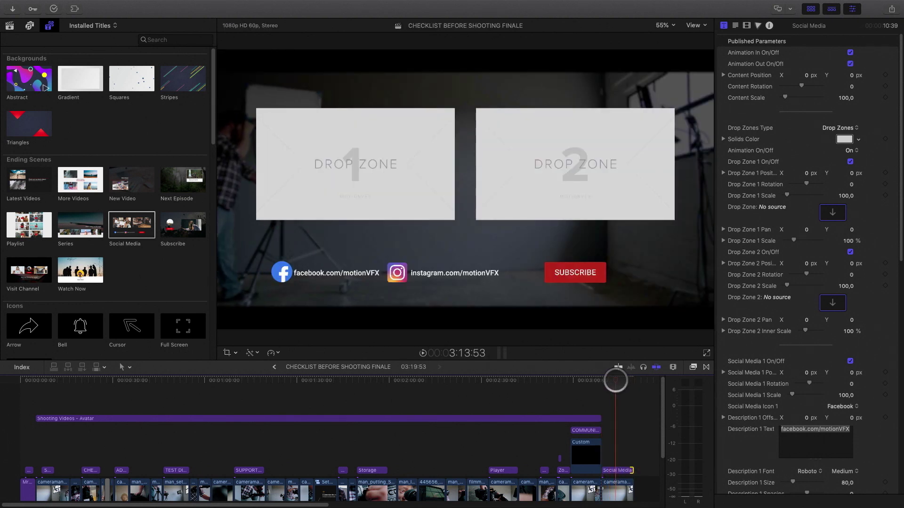
click(618, 470)
Step: Change the links to facebook.com/MrMoustache and instagram.com/MrMoustache, then shift Instagram and SUBSCRIBE right
scroll(770, 335, down, 6)
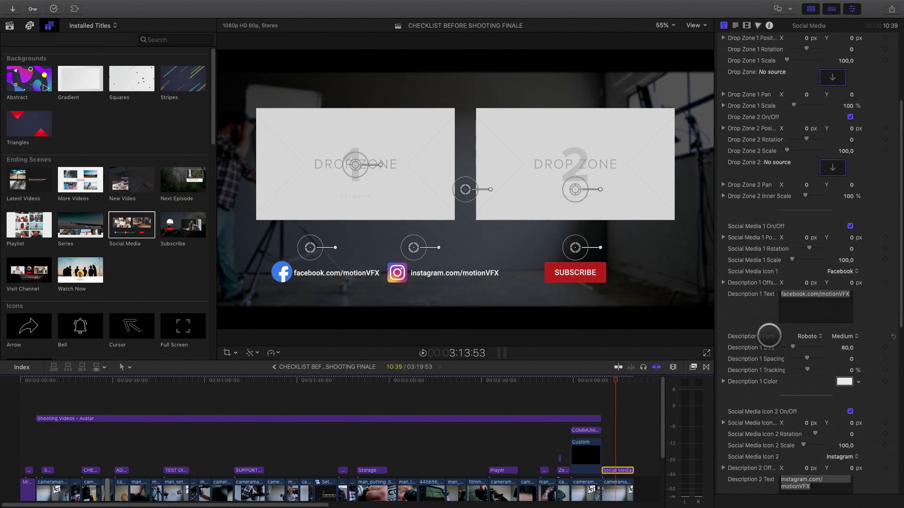
drag(850, 293, 821, 293)
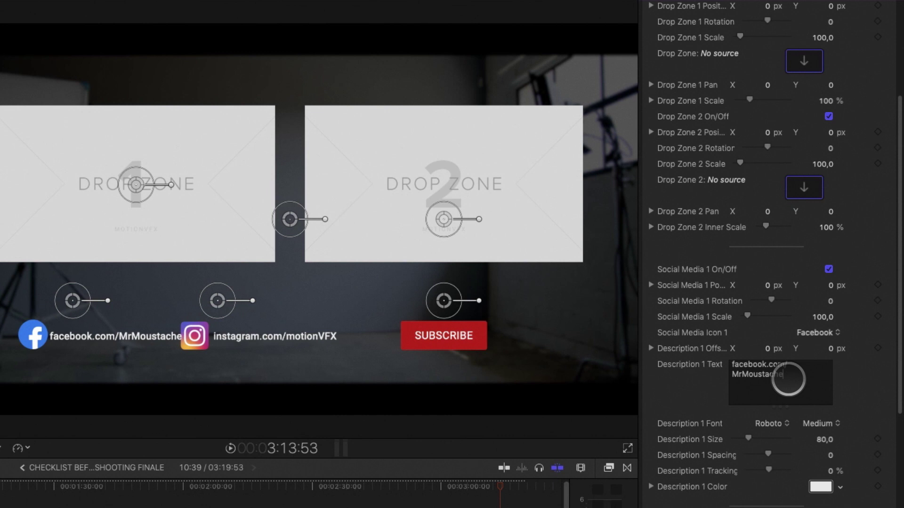
scroll(770, 282, down, 2)
drag(775, 428, 728, 426)
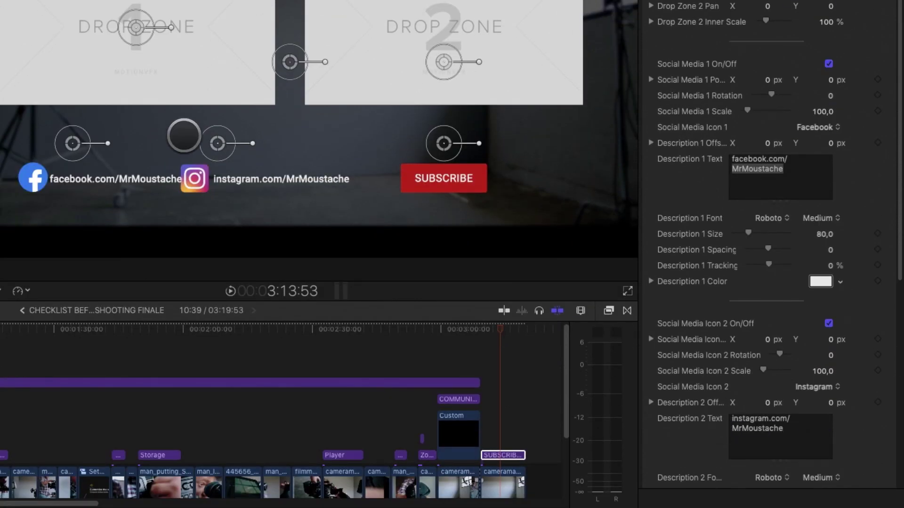
drag(217, 144, 243, 141)
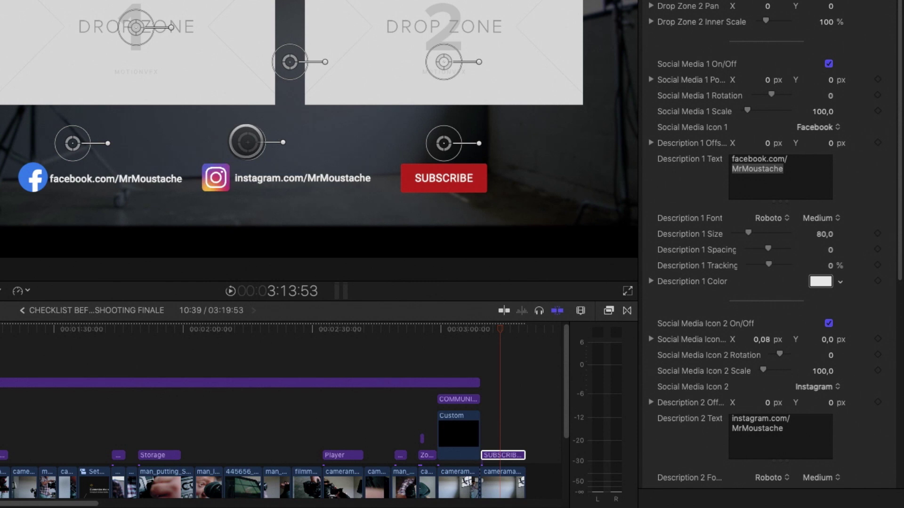
drag(444, 143, 513, 141)
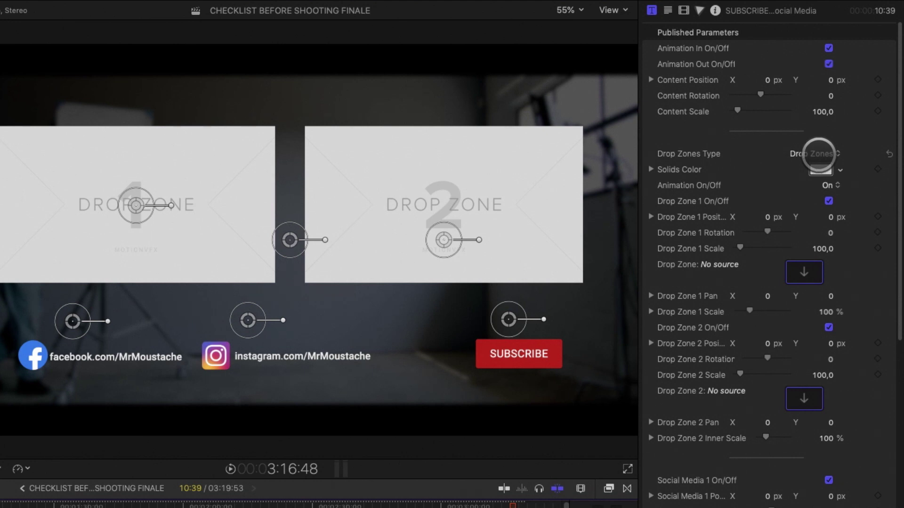
Step: Preview Solids as the drop-zone type, revert to Drop Zones, and fill Drop Zone 1 with the lens clip
click(817, 153)
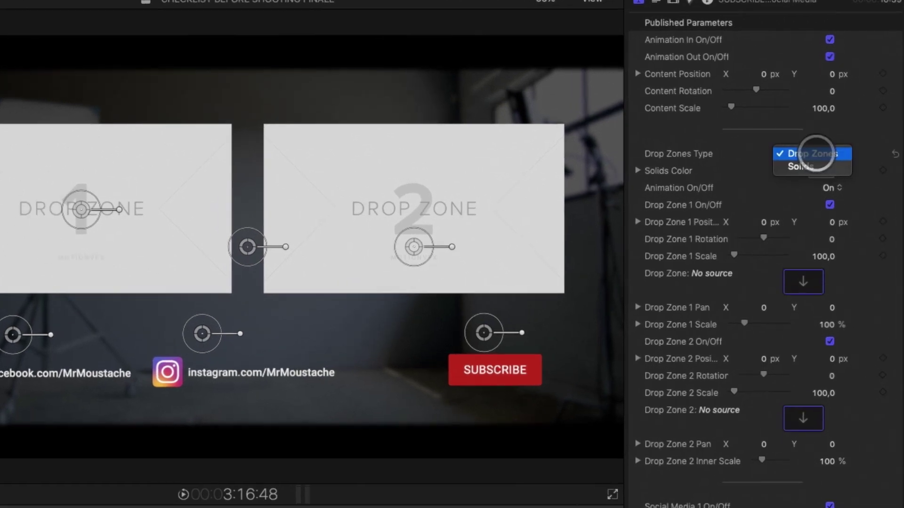
click(819, 168)
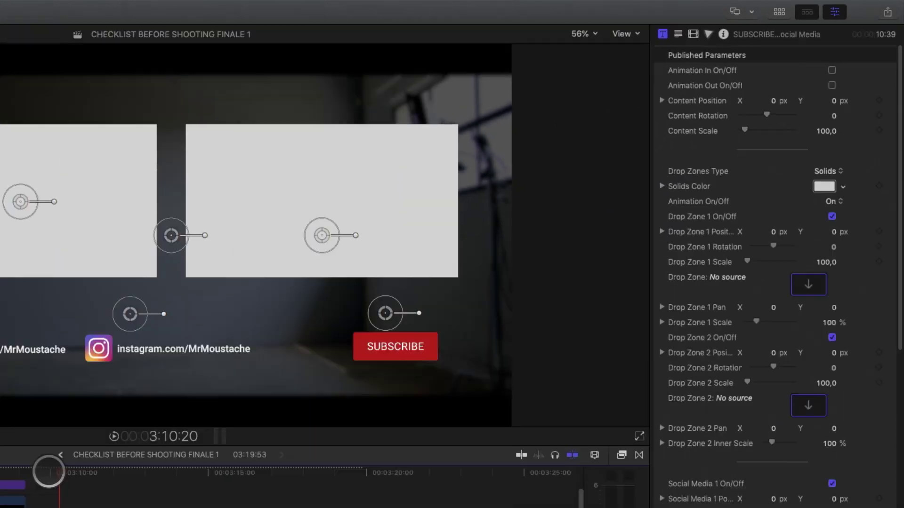
click(249, 362)
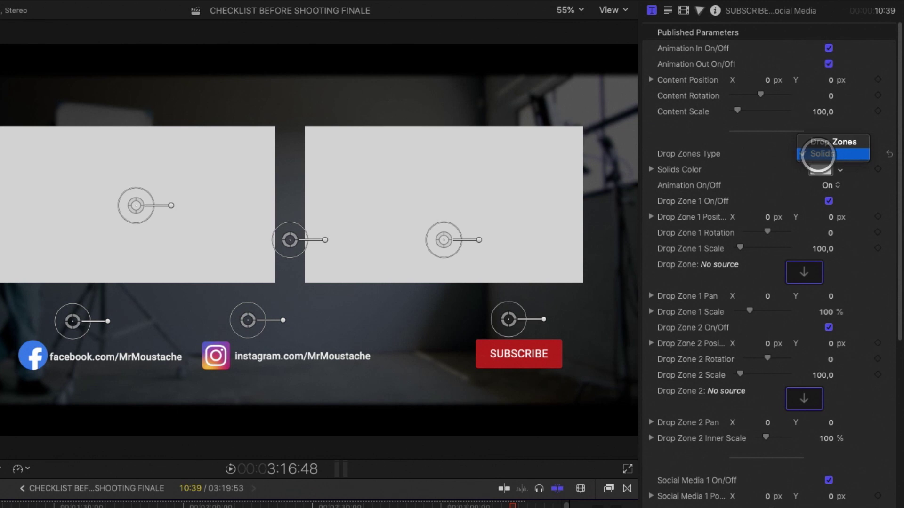
click(820, 141)
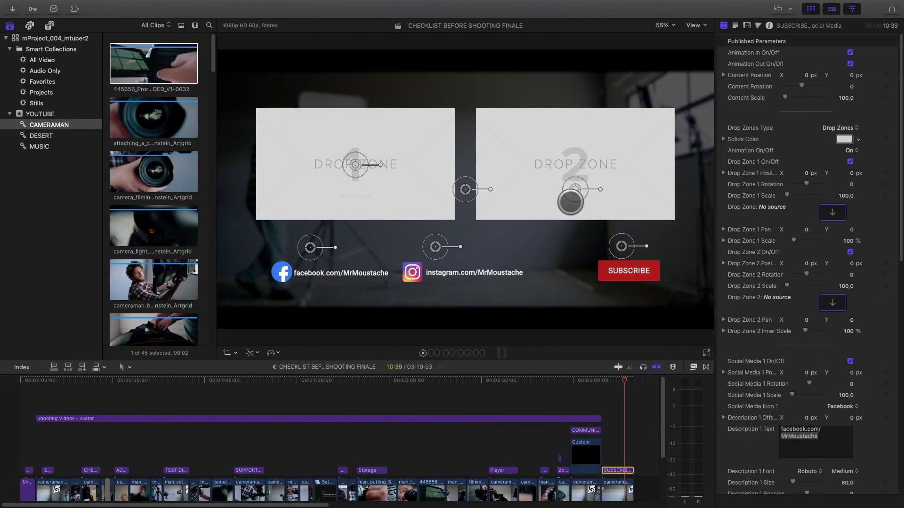
click(832, 211)
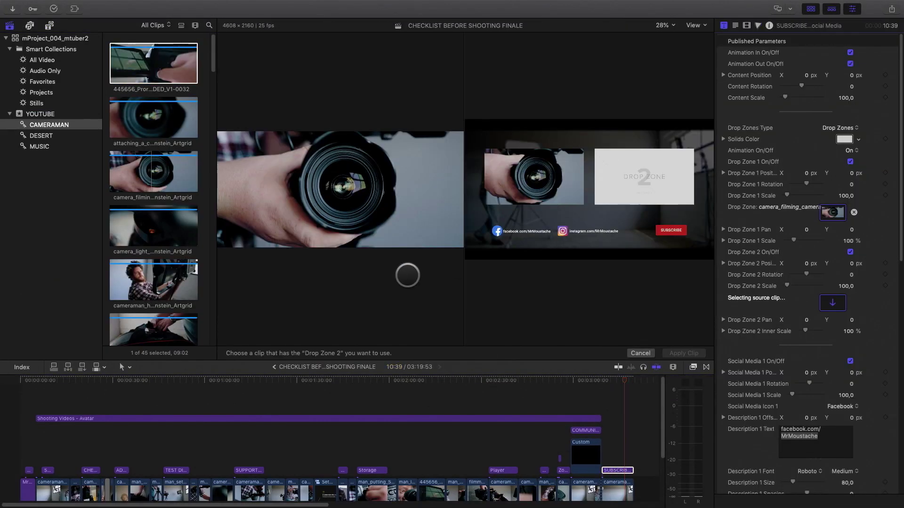
scroll(154, 189, down, 10)
Step: Fill the second drop zone with a cameraman clip and add the Next Episode title, aligned upper left
click(674, 352)
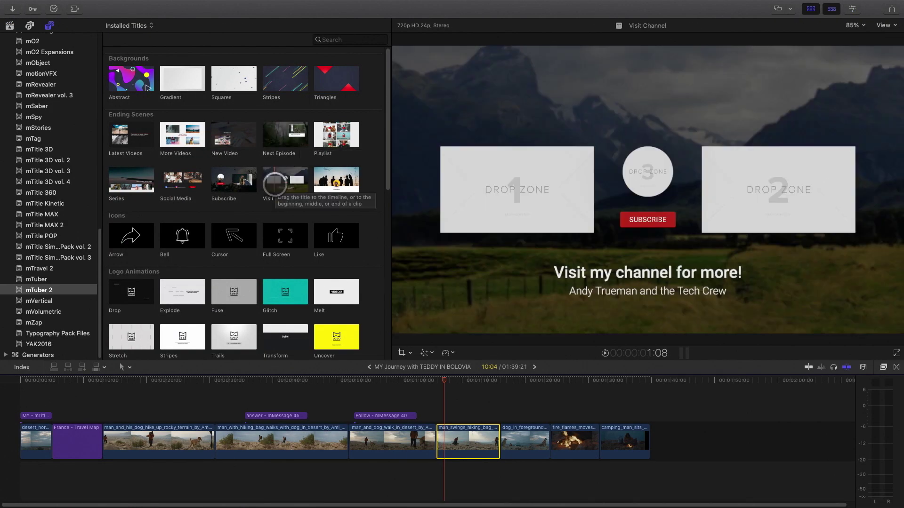
drag(285, 137, 453, 416)
click(852, 9)
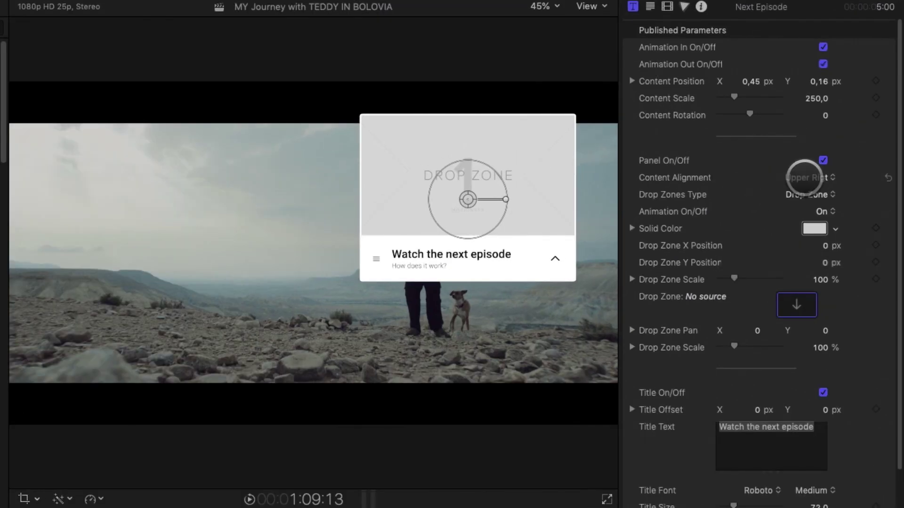
click(805, 178)
click(807, 190)
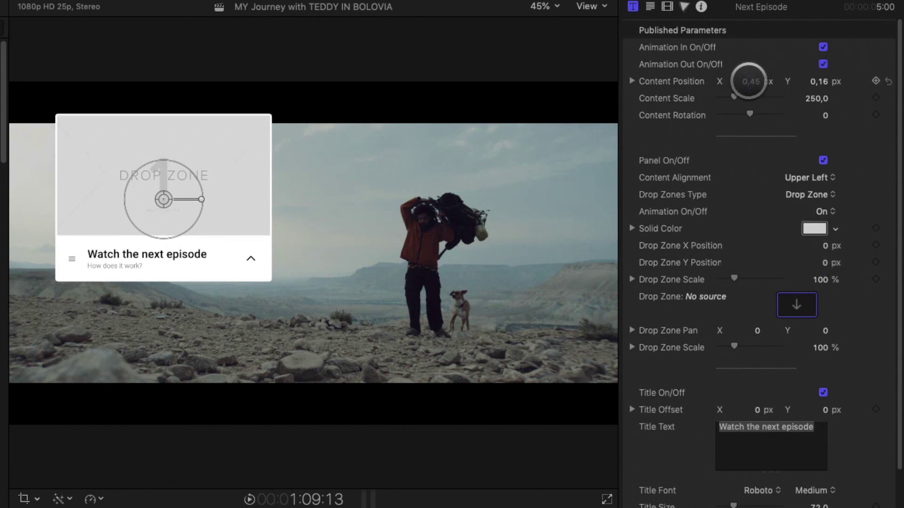
drag(800, 81, 820, 83)
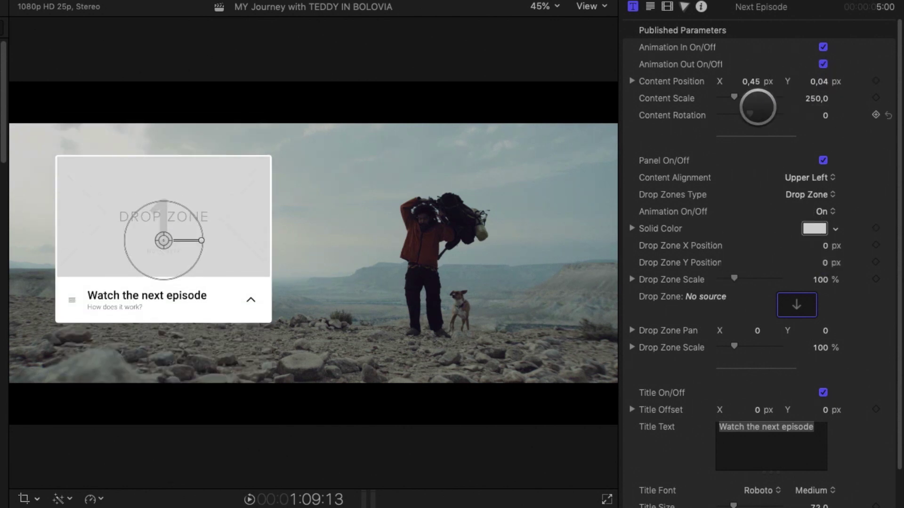
Step: Replace the card's title text with 'One night in the forest'
drag(813, 427, 772, 427)
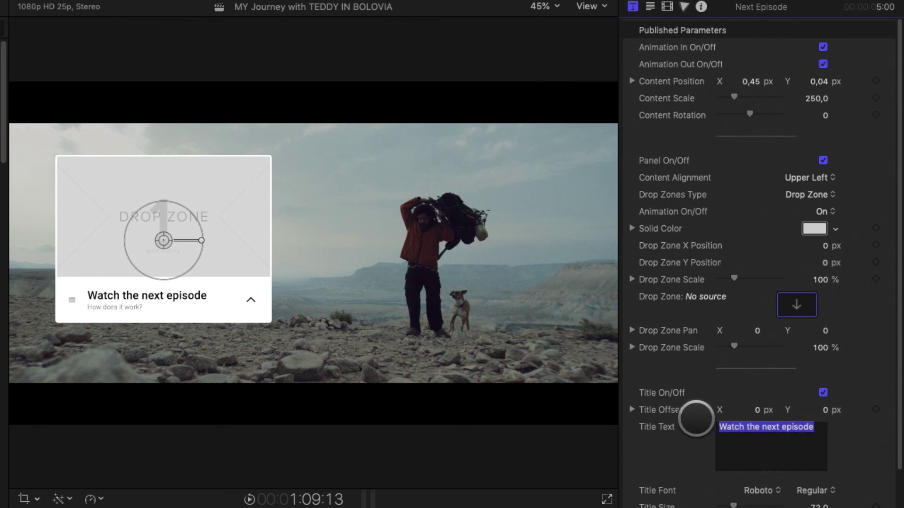
text(One night in the forest)
key(Tab)
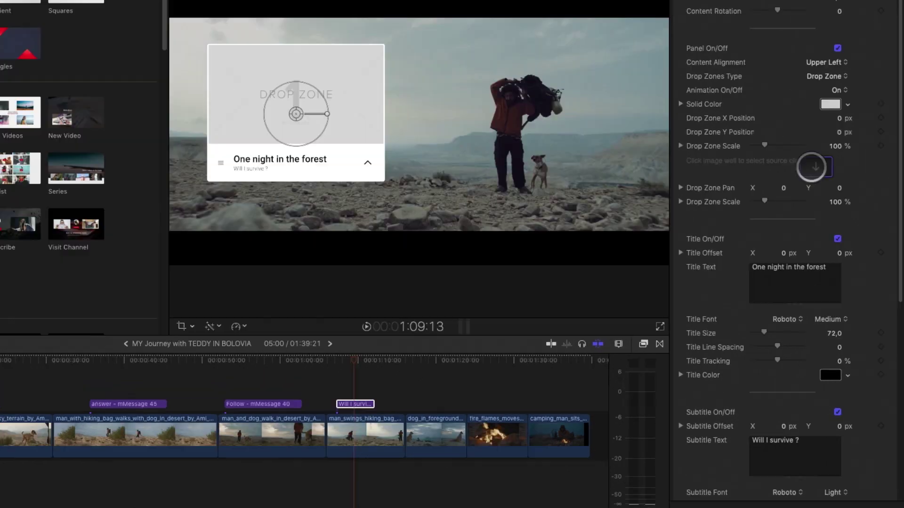
Step: Fill the card's image drop zone with the forest clip and play back to preview it
click(796, 101)
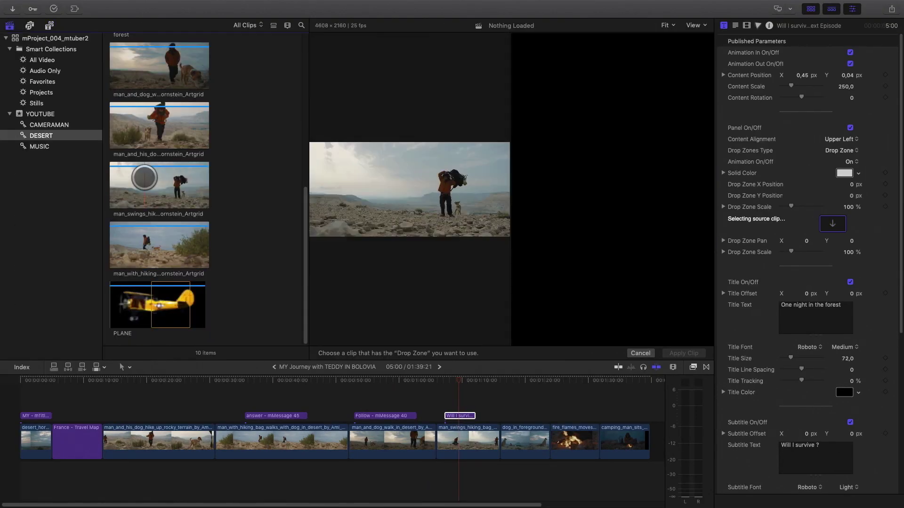
scroll(144, 178, up, 3)
click(154, 144)
click(684, 353)
click(444, 380)
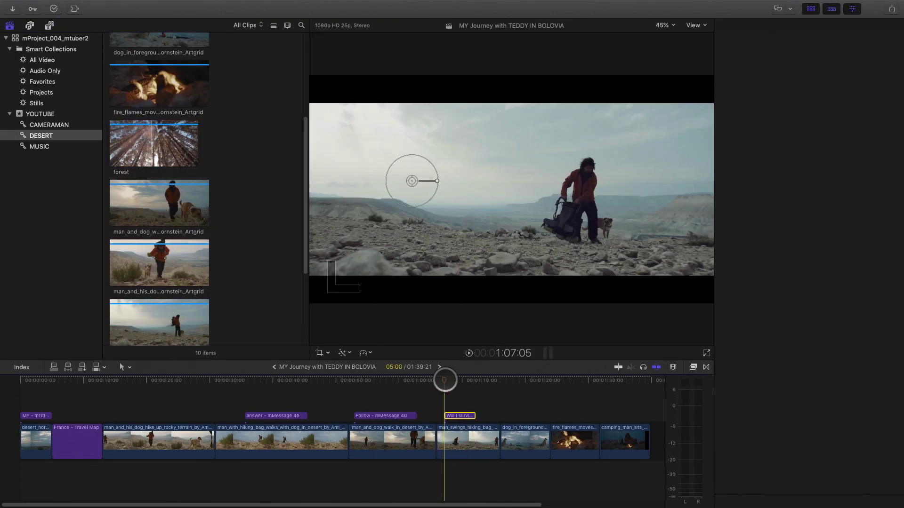
key(space)
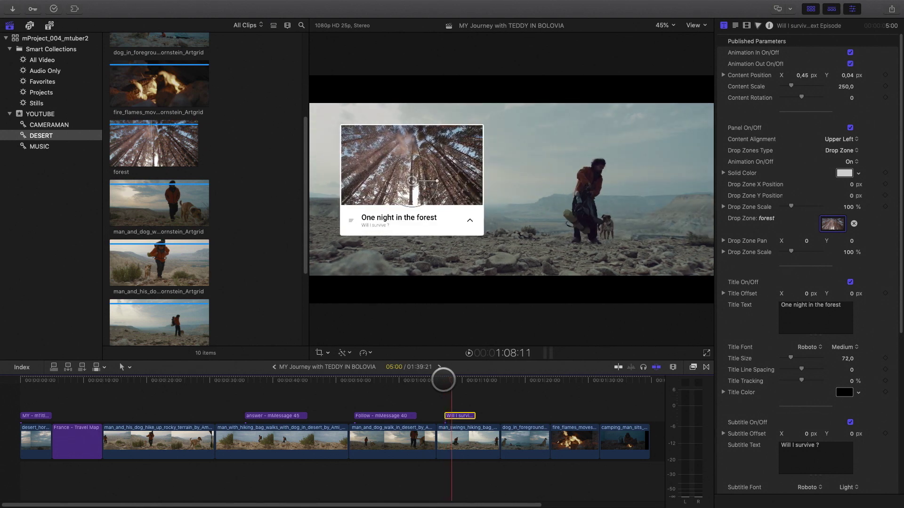
click(461, 440)
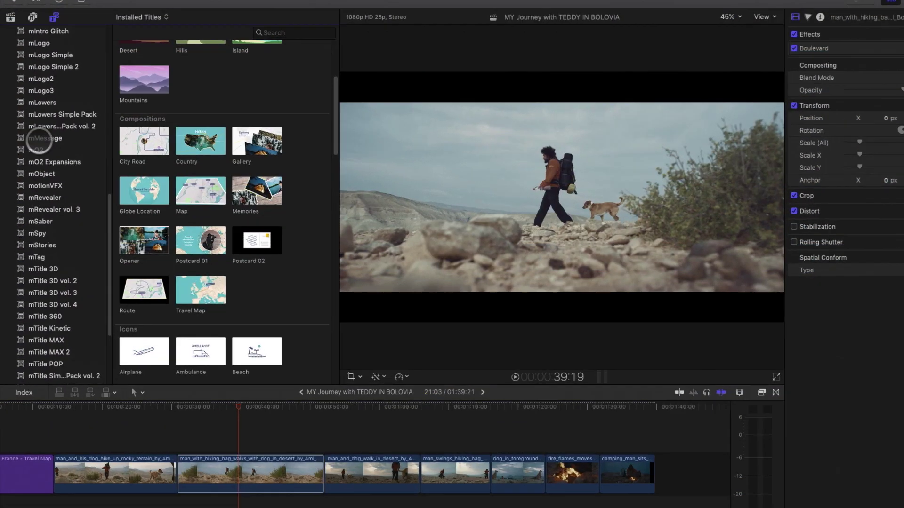
Step: Pick mMessage 45 from the mMessage titles and connect it above the hiking-bag walk clip
click(36, 135)
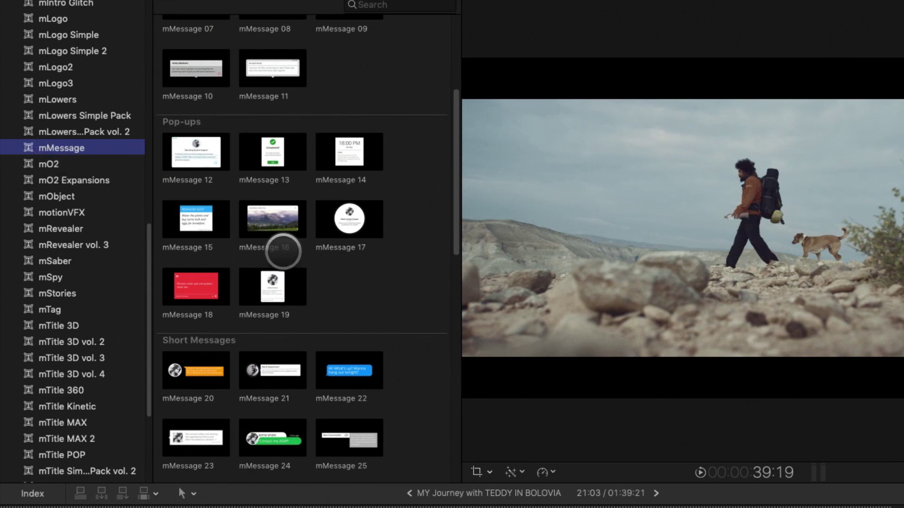
scroll(283, 251, up, 5)
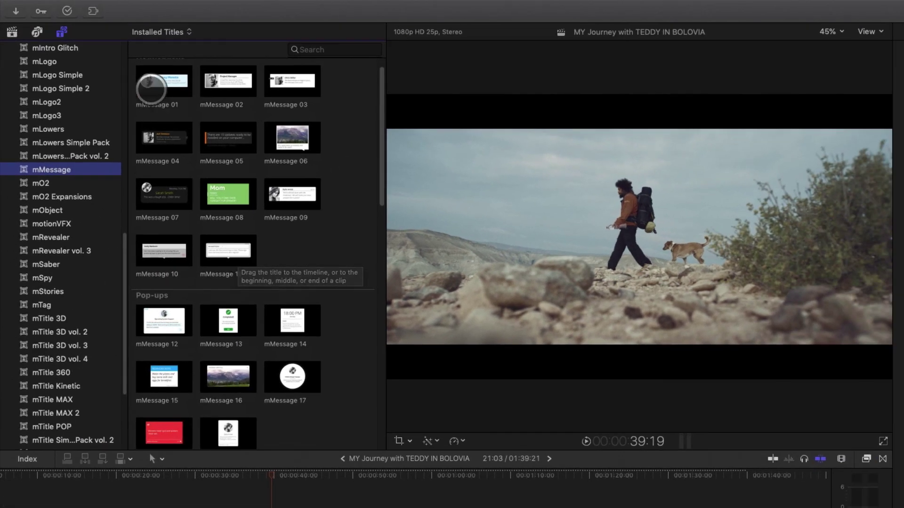
click(151, 89)
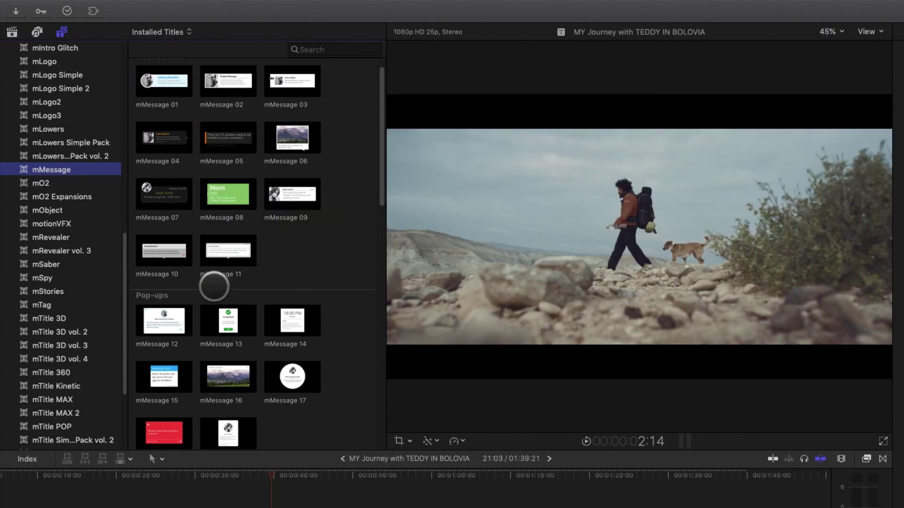
scroll(214, 292, down, 10)
scroll(213, 296, down, 3)
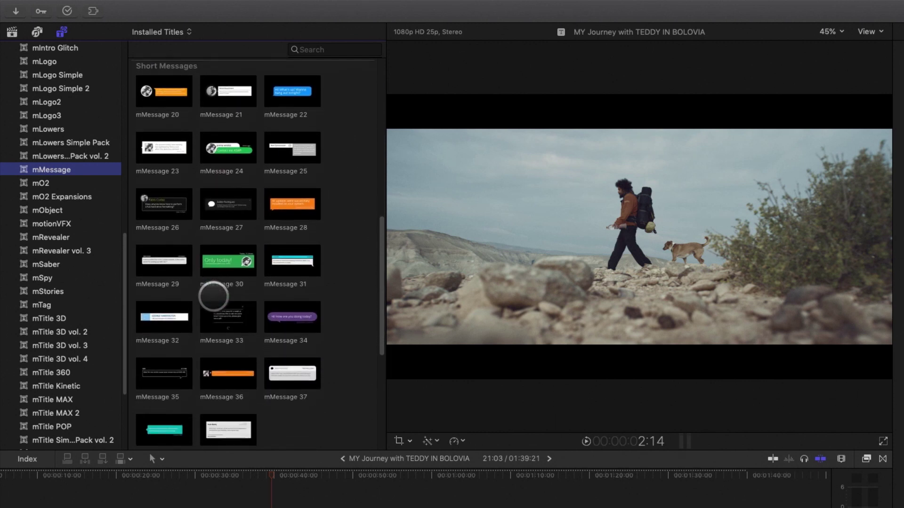
scroll(214, 296, down, 6)
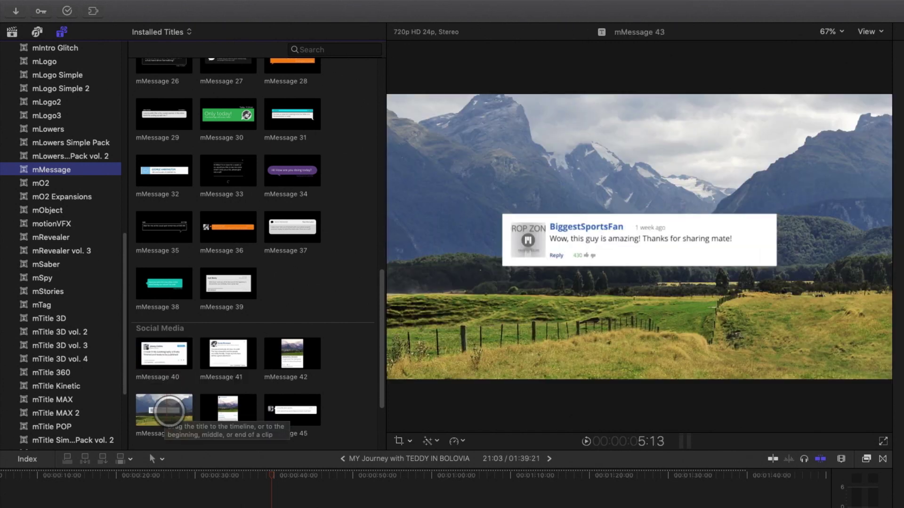
scroll(227, 418, down, 3)
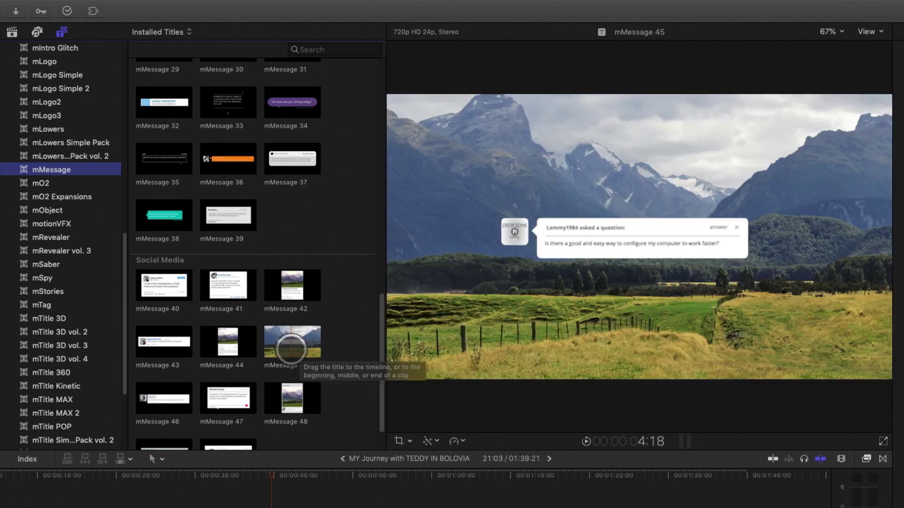
click(290, 345)
drag(222, 362, 205, 473)
click(219, 435)
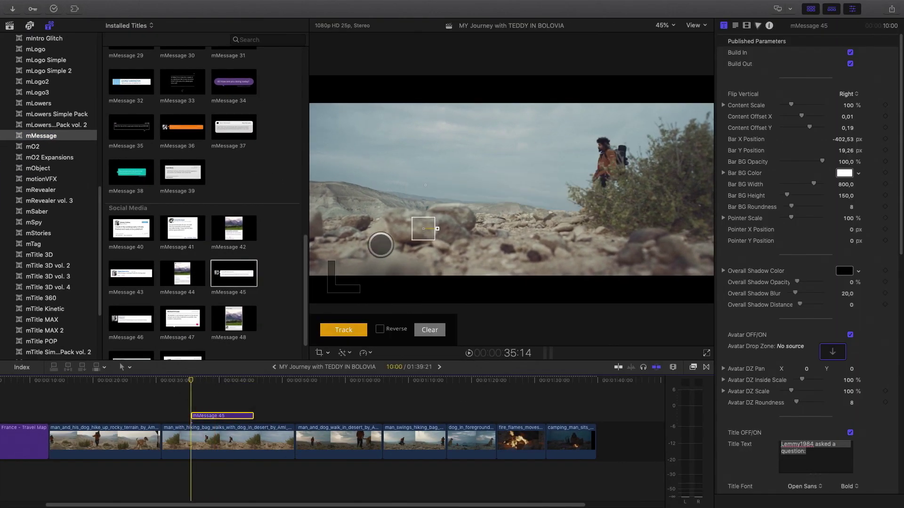
Step: Rewrite the pop-up's title and message to ask where to find food and water
scroll(800, 390, down, 3)
drag(806, 395, 748, 386)
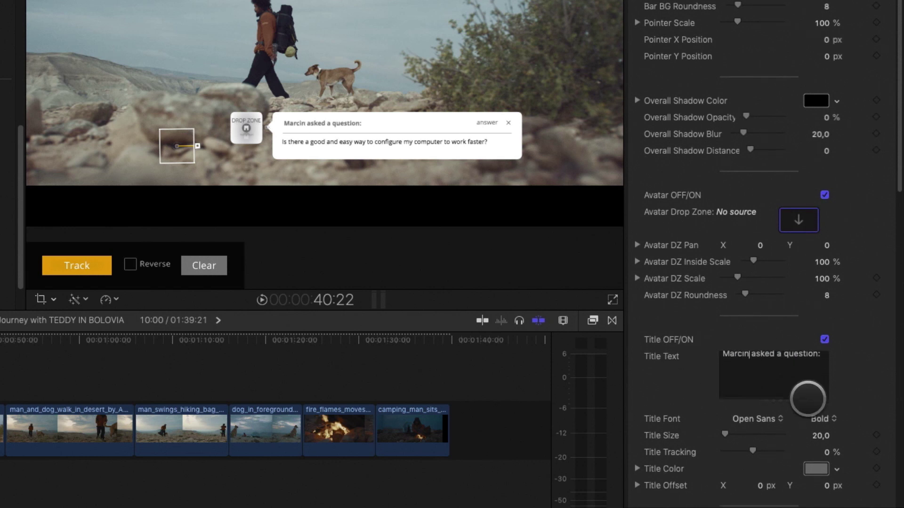
scroll(808, 398, down, 10)
drag(777, 347, 695, 302)
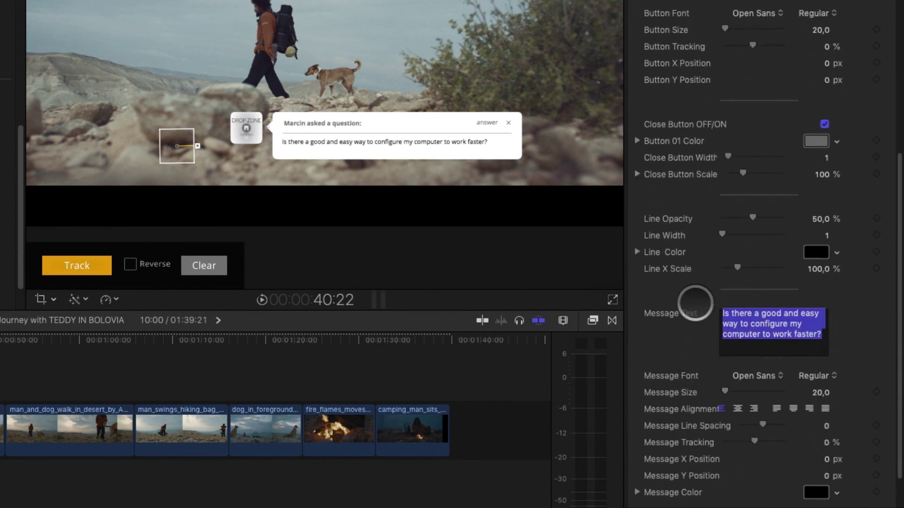
text(Where do you find the food and the water during the trip ? Good luck !!)
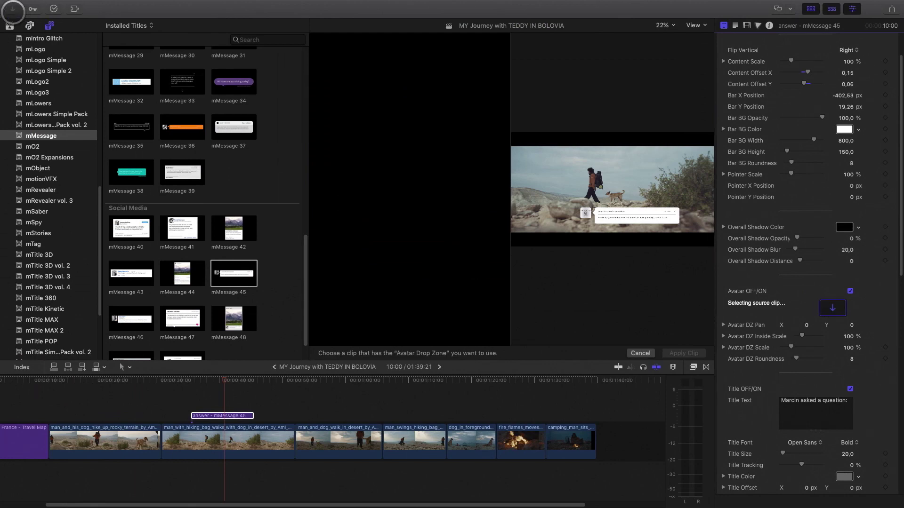
Step: Load an avatar image for the pop-up and add mMessage 40 over the dog-walk clip
click(52, 103)
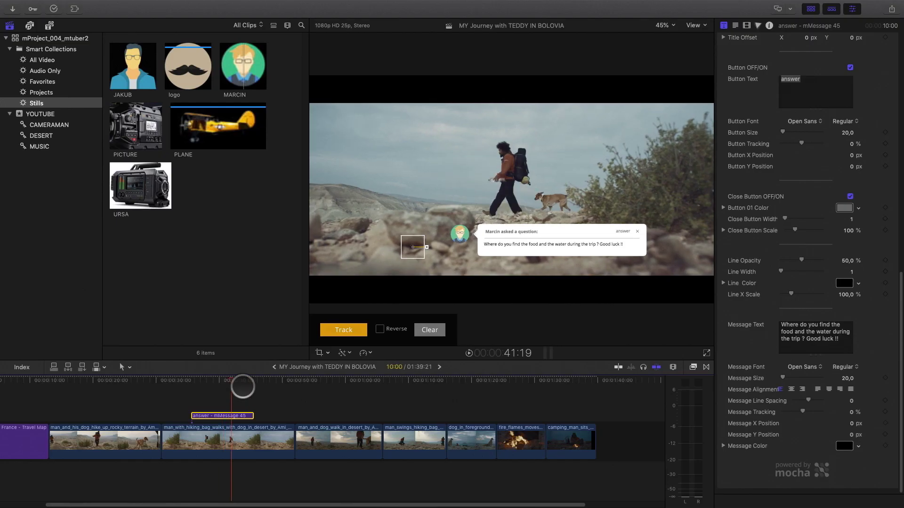
drag(242, 386, 295, 383)
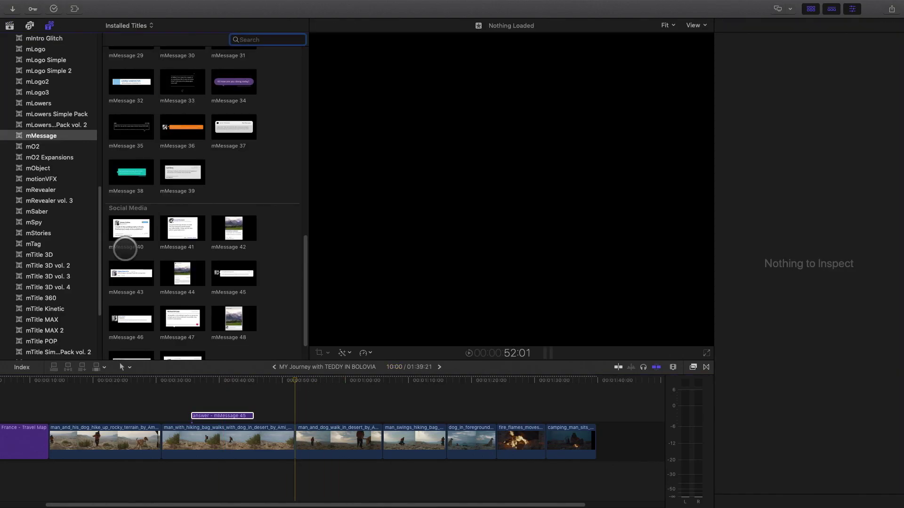
drag(121, 248, 300, 407)
Step: Scale the tweet to 61 % and give it the cartoon avatar at 55 % inside scale
click(323, 381)
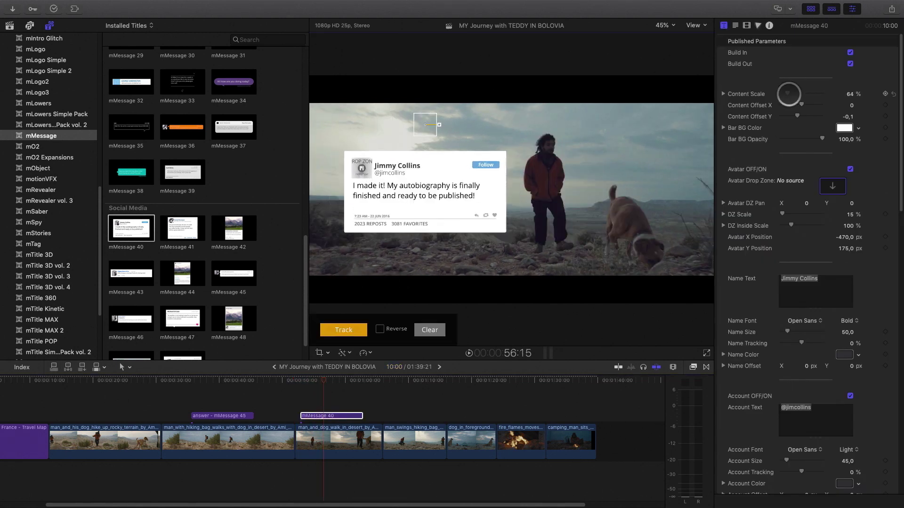
drag(788, 94, 786, 94)
click(421, 122)
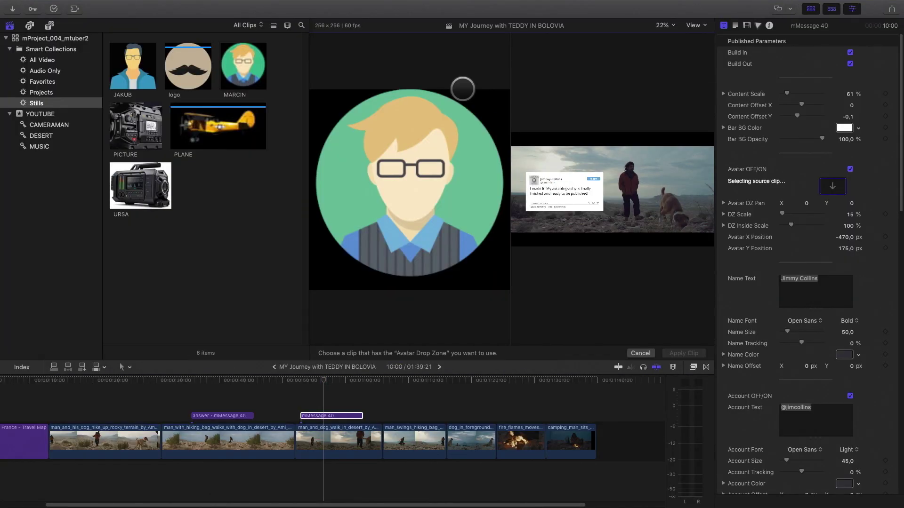
click(683, 354)
drag(791, 225, 784, 226)
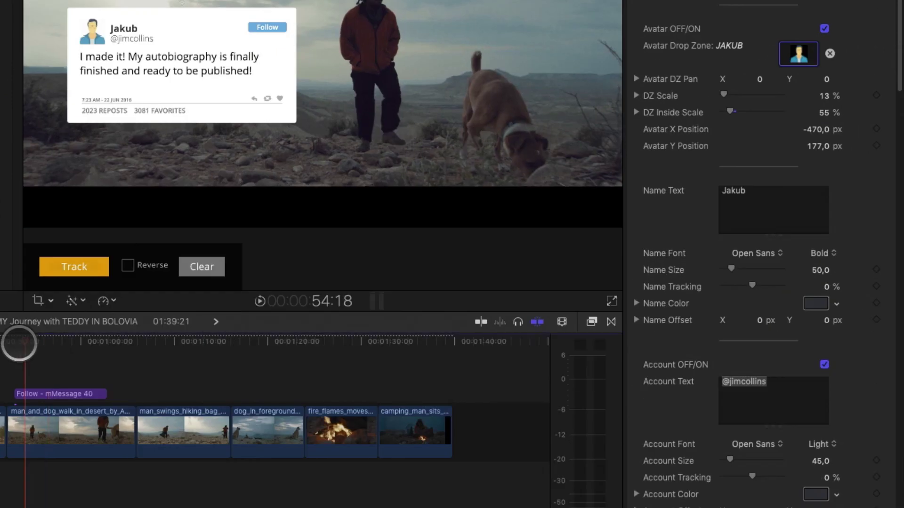
Step: Enter the tweet's new account handle and paste in the new tweet message
triple_click(773, 383)
text(@jakvfx)
key(Tab)
key(Tab)
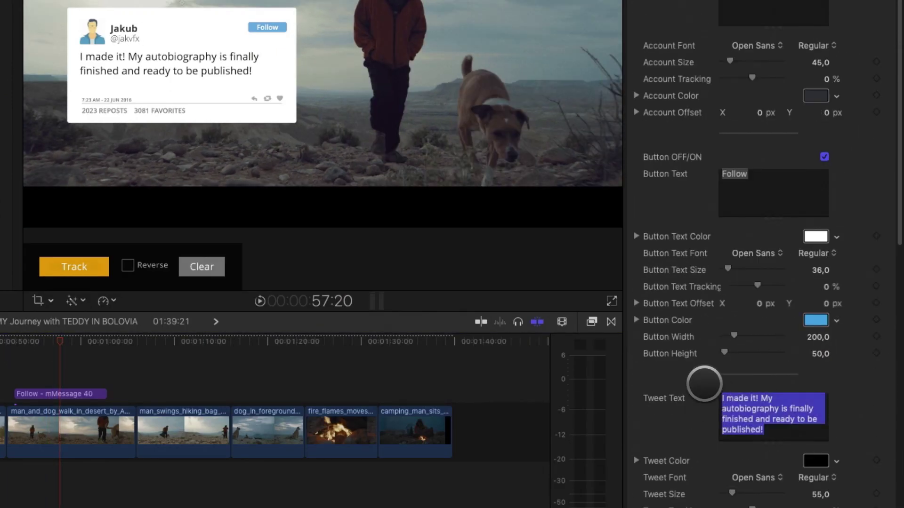
text(Following your trip it is just amazing ! Thanks and good Luck !!)
scroll(794, 398, down, 10)
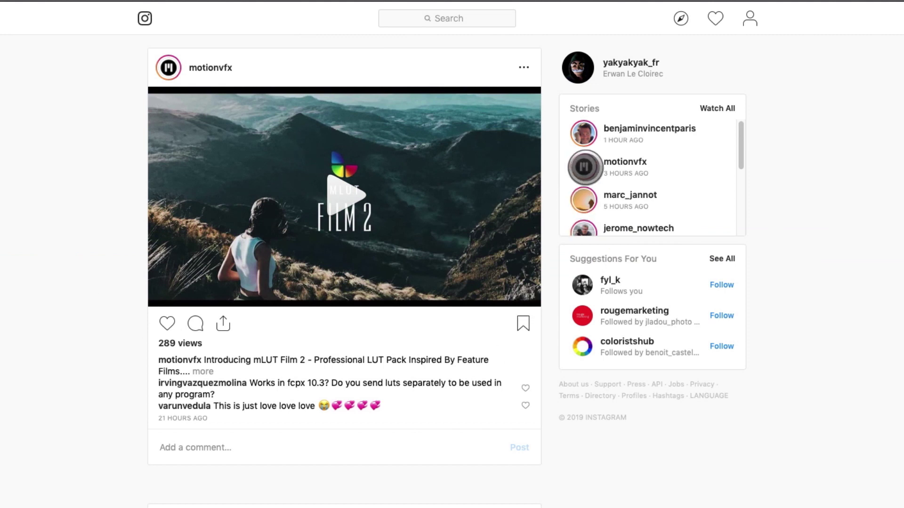
Step: Open motionvfx's story from the Stories panel in the full-screen viewer
click(584, 166)
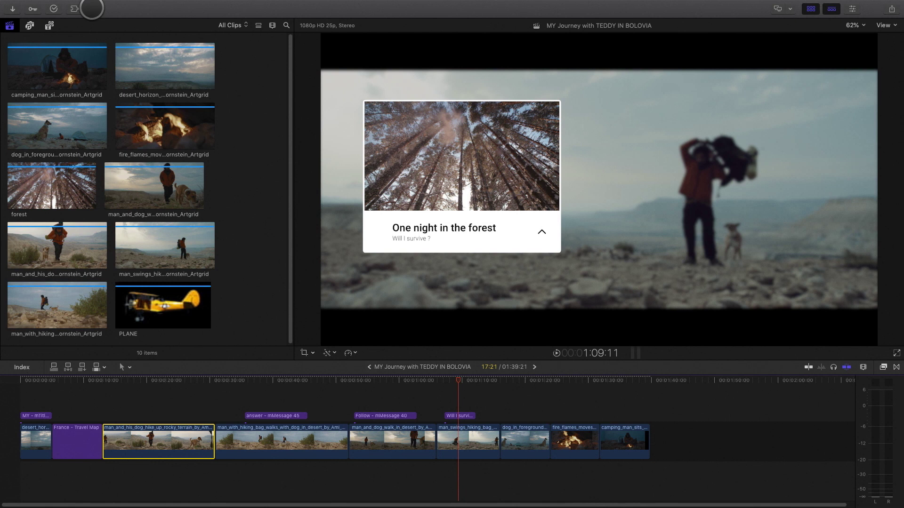
Step: Create the STORIES INSTAGRAM project with a custom 1080x1920 format at 25p
click(81, 5)
mouse_move(87, 16)
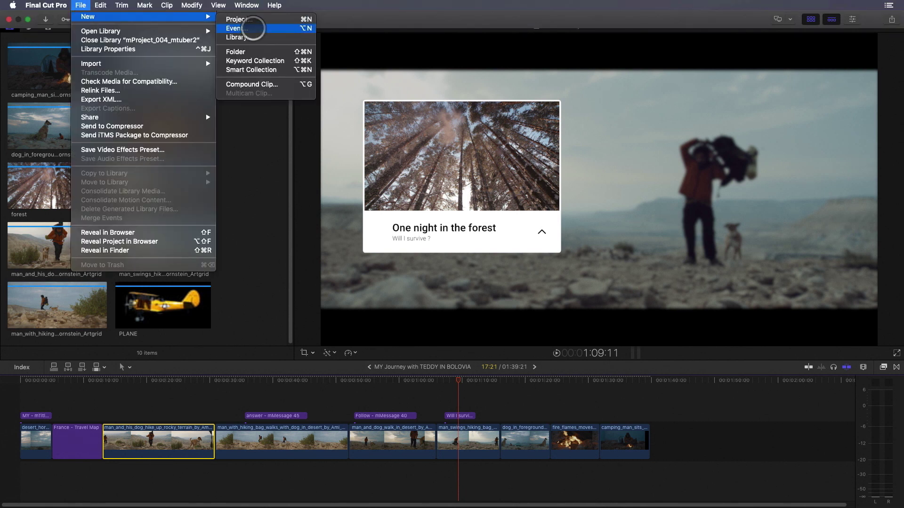
click(252, 21)
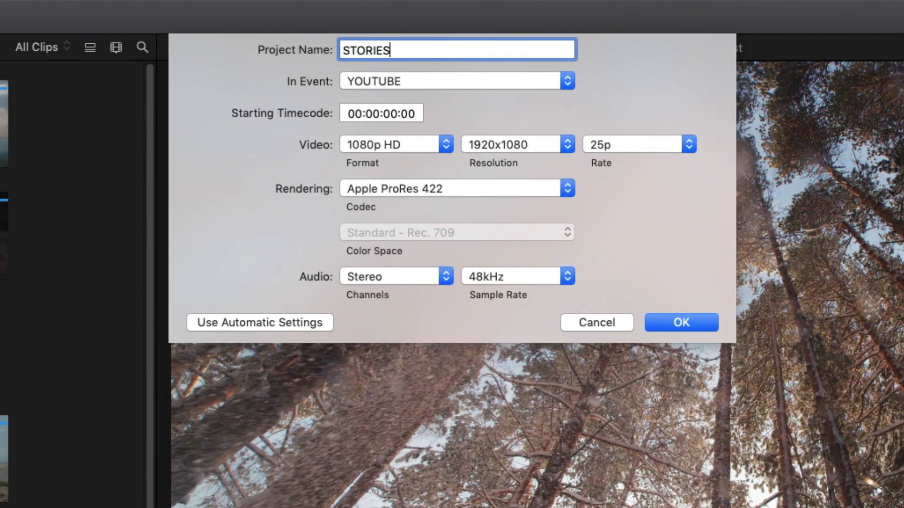
click(423, 150)
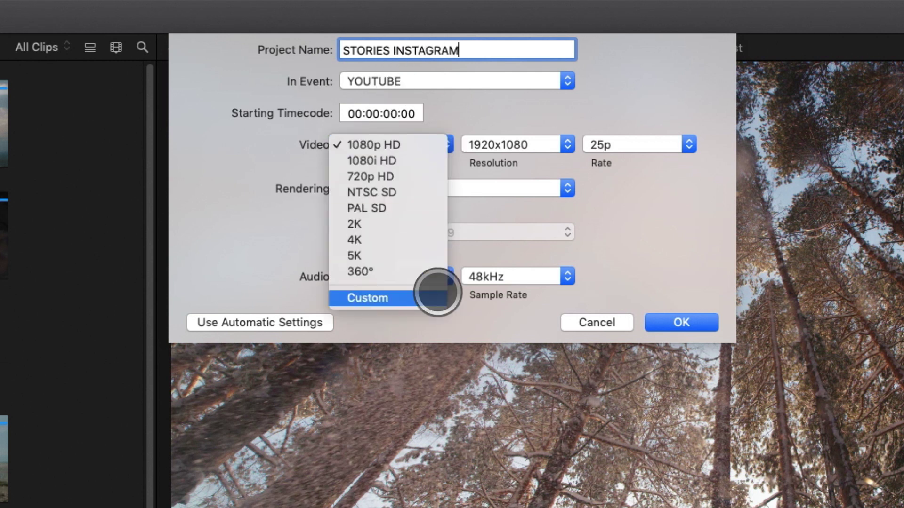
click(429, 296)
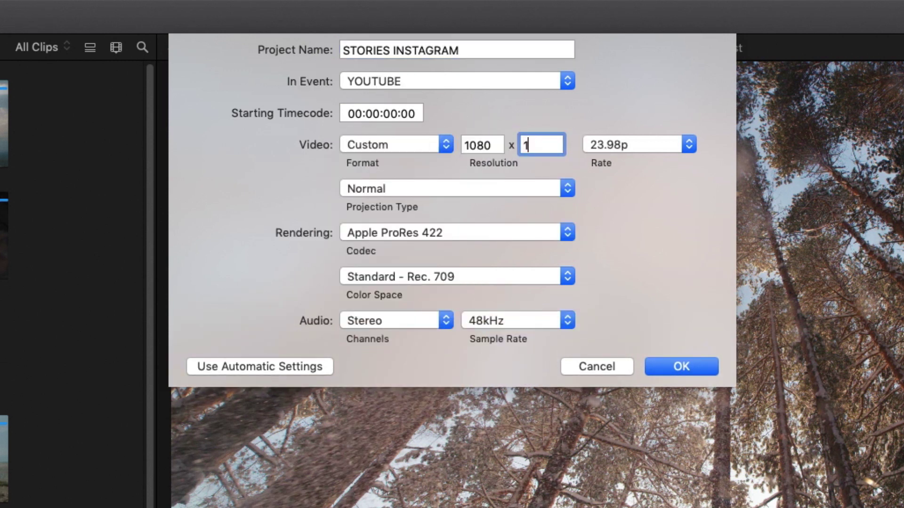
click(613, 136)
click(612, 179)
click(681, 367)
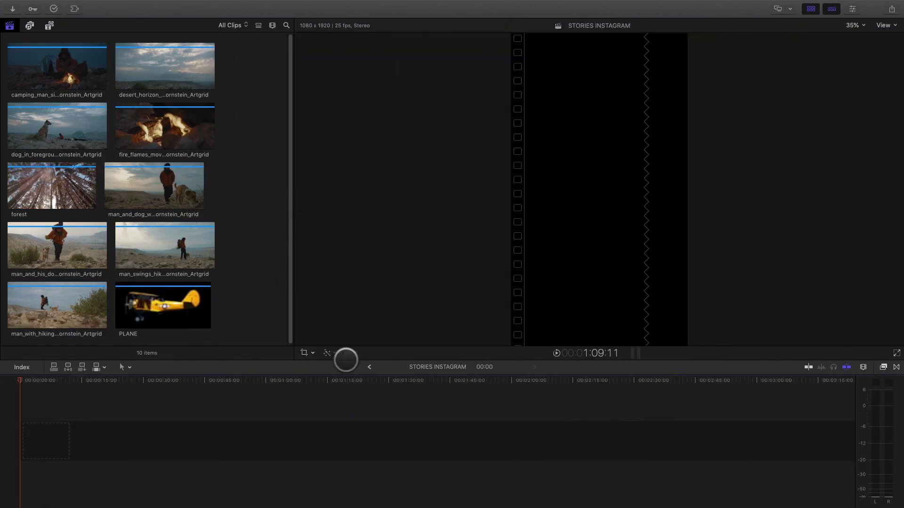
Step: Copy all clips and titles from MY Journey with TEDDY IN BOLIVIA into STORIES INSTAGRAM
click(369, 366)
drag(693, 452, 17, 394)
key(super+c)
click(534, 367)
key(super+v)
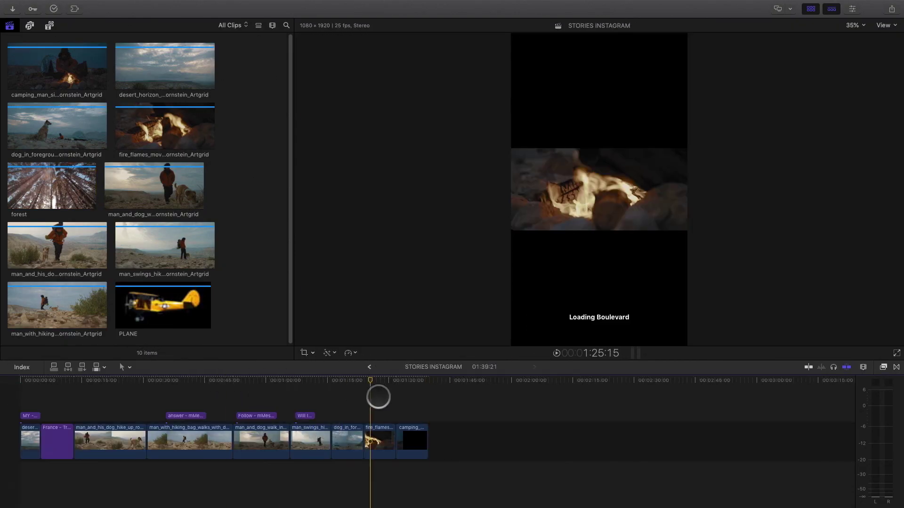
key(Home)
Step: Set Spatial Conform Type to None for every clip in the project
key(super+a)
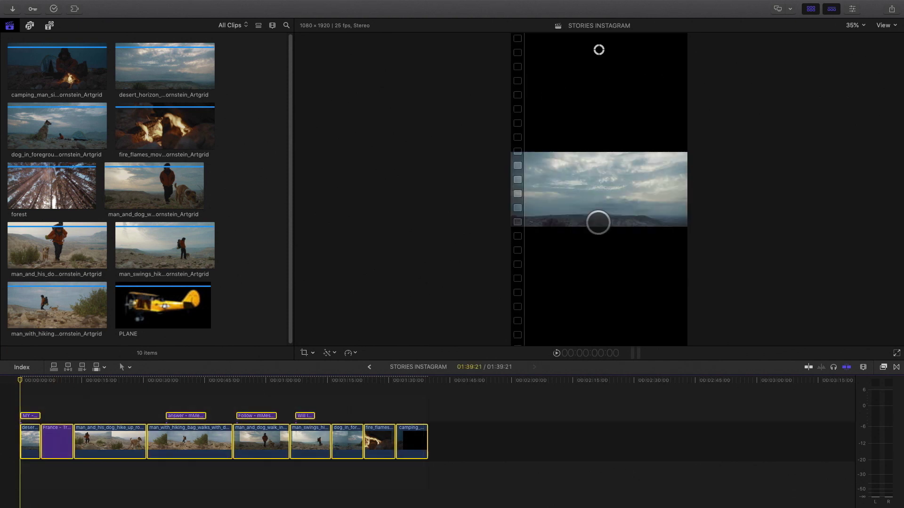
click(854, 9)
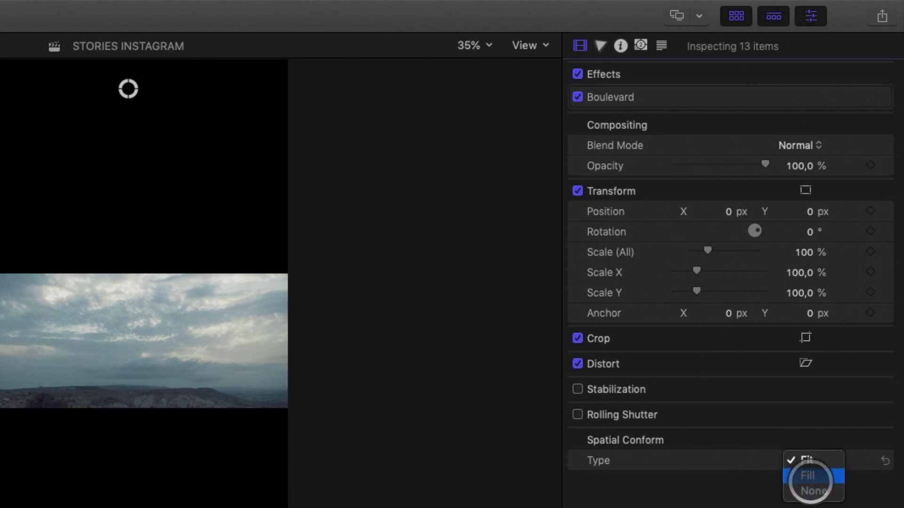
click(812, 490)
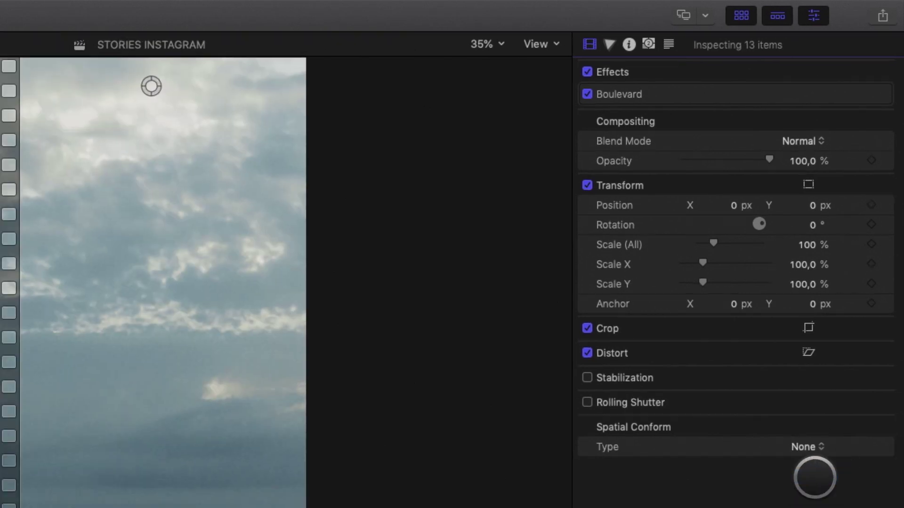
click(24, 377)
Step: Trim the desert clip's edit point and extend the earlier clip to match
click(53, 391)
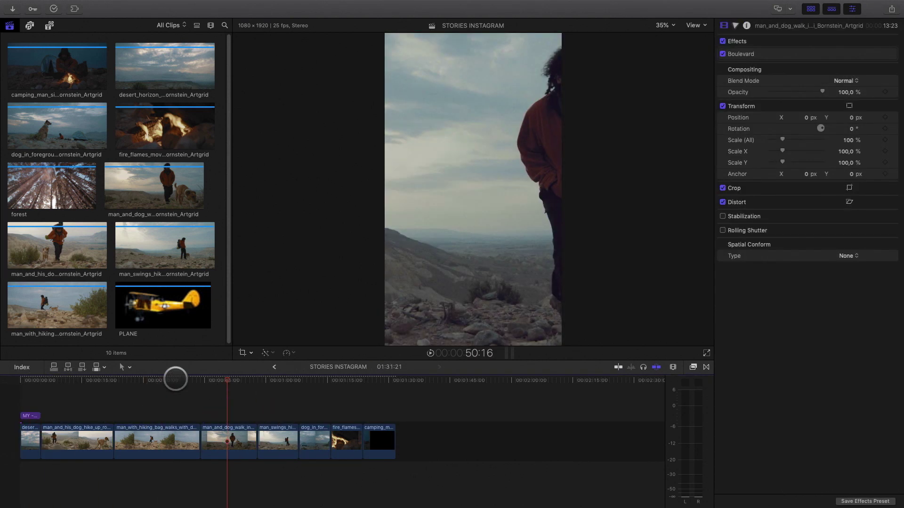
click(27, 415)
click(481, 256)
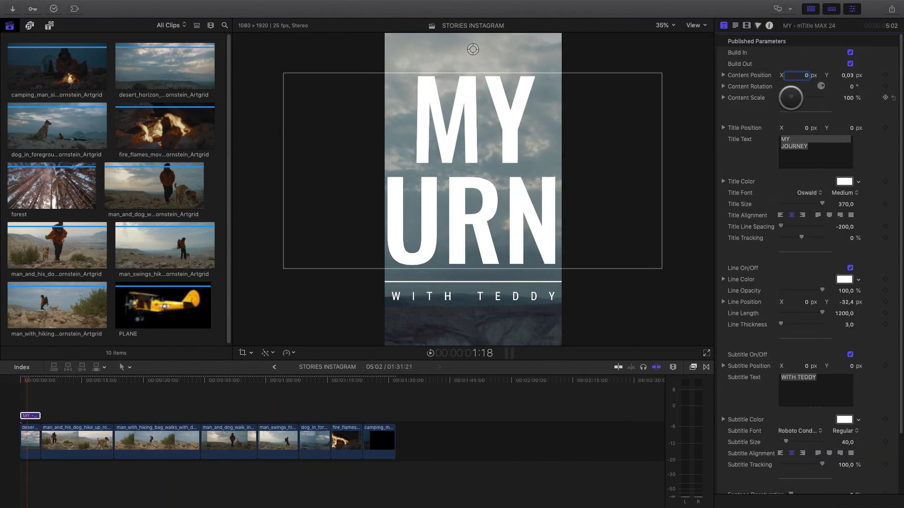
click(30, 440)
click(59, 380)
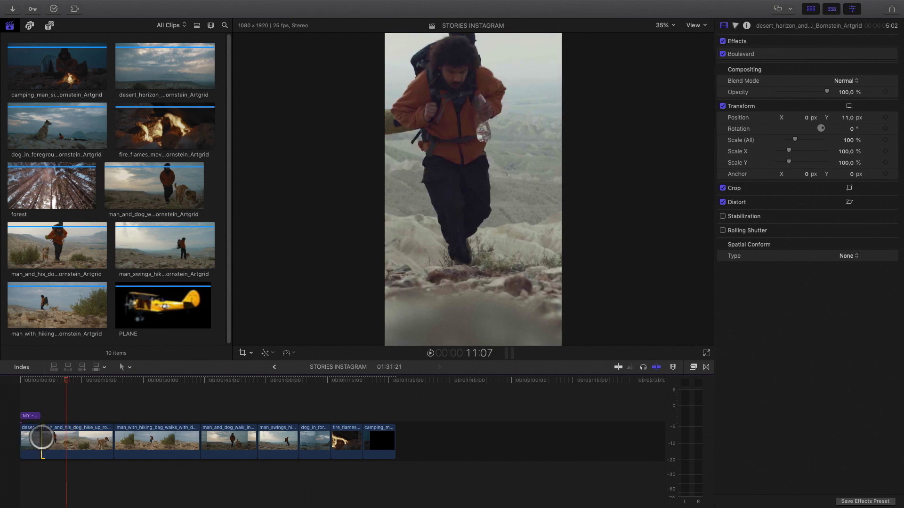
drag(41, 440, 105, 439)
click(152, 381)
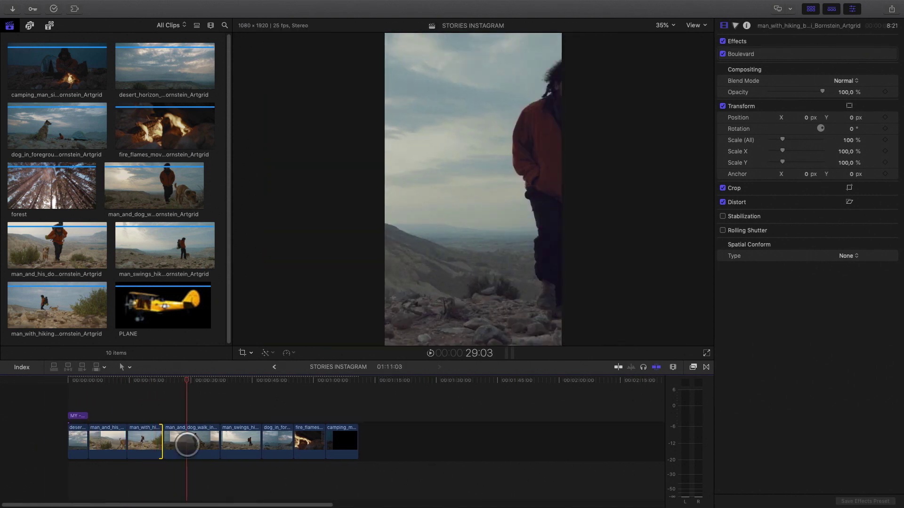
click(184, 439)
Step: Delete the fire_flames clip and close the gap it leaves
click(250, 381)
click(448, 267)
click(277, 440)
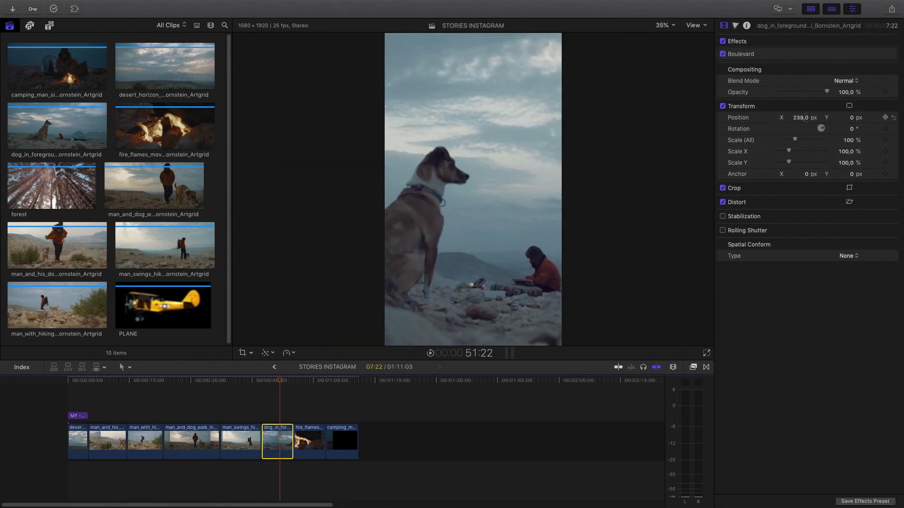
click(308, 379)
click(309, 440)
key(Delete)
Step: Return the playhead to the start and show the mStories titles in the Titles browser
click(134, 376)
click(62, 382)
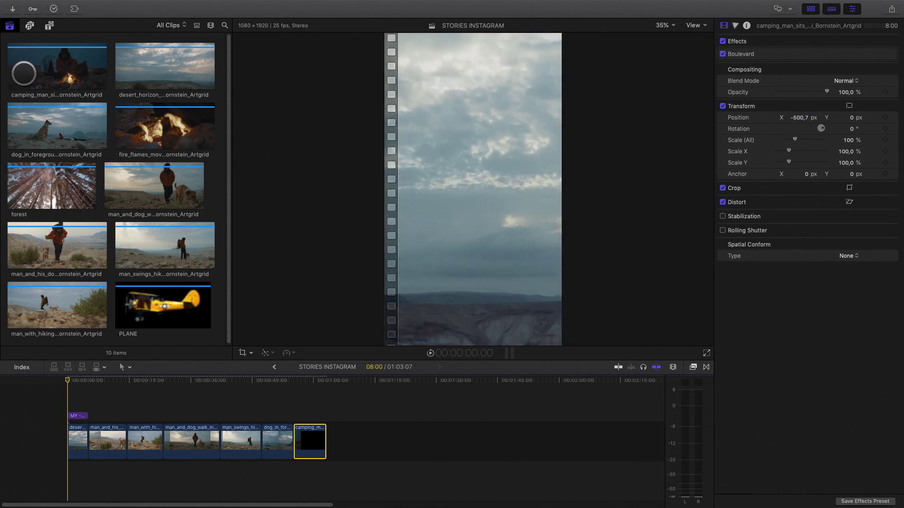
click(49, 25)
click(44, 140)
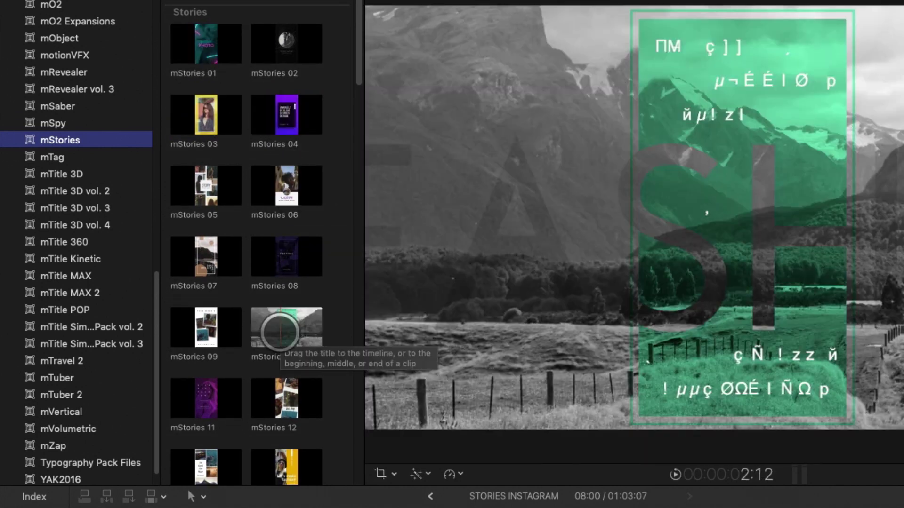
Step: Place the mStories 15 frame title above the clips and lengthen it
scroll(281, 331, down, 5)
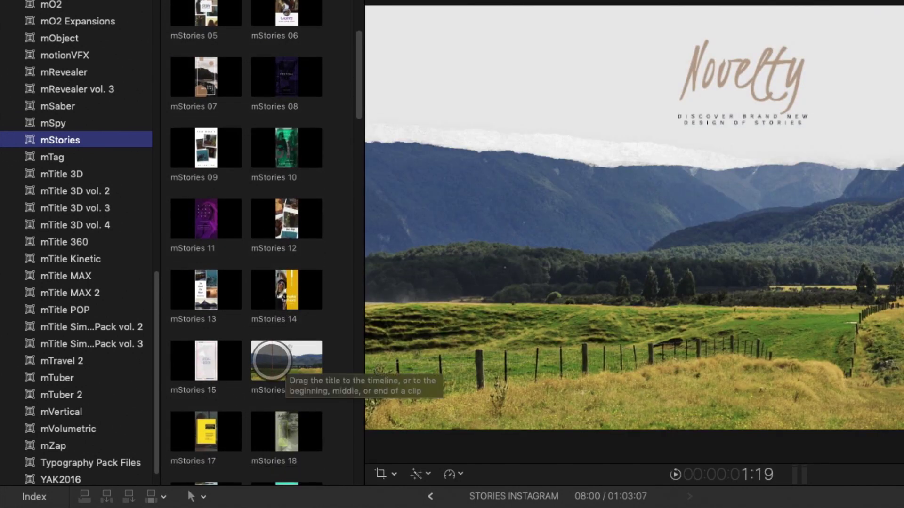
click(203, 308)
drag(130, 247, 89, 417)
drag(111, 416, 325, 416)
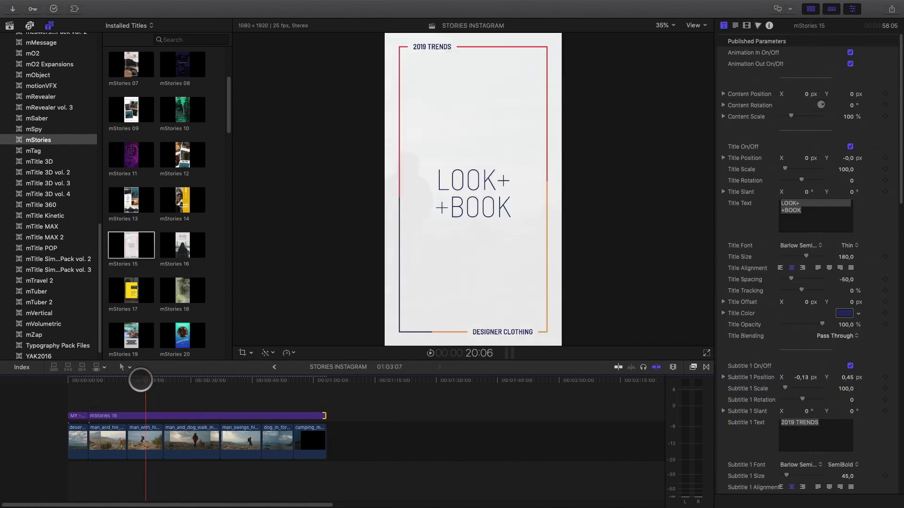
Step: Extend mStories 15 back to the project start so it spans the whole video
scroll(750, 290, down, 15)
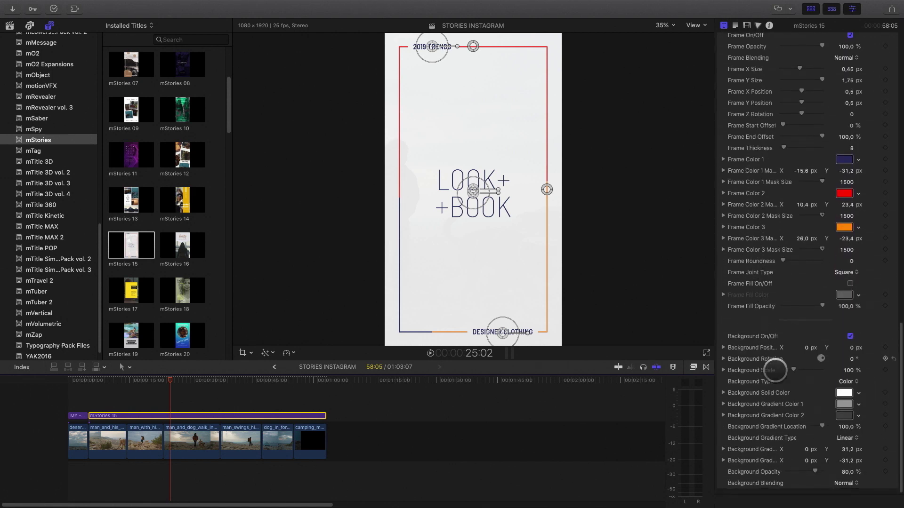
scroll(833, 381, up, 15)
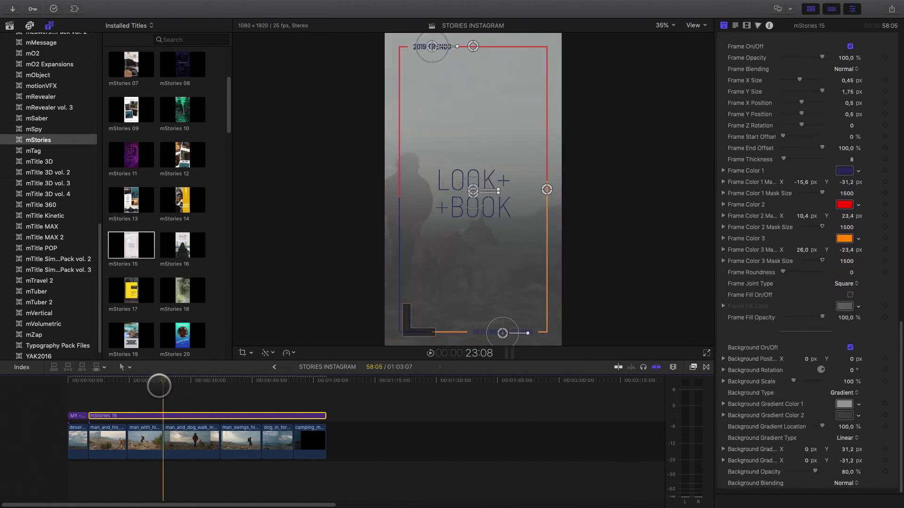
drag(89, 416, 69, 404)
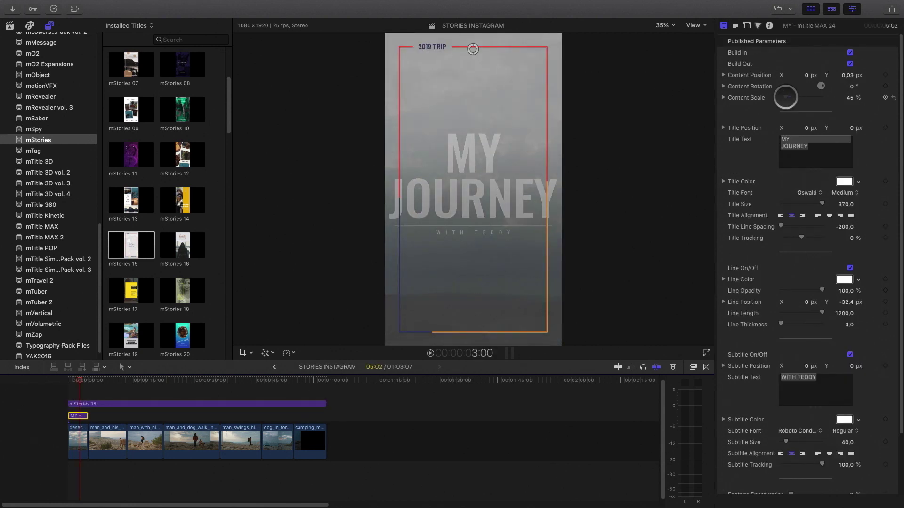
scroll(741, 398, down, 10)
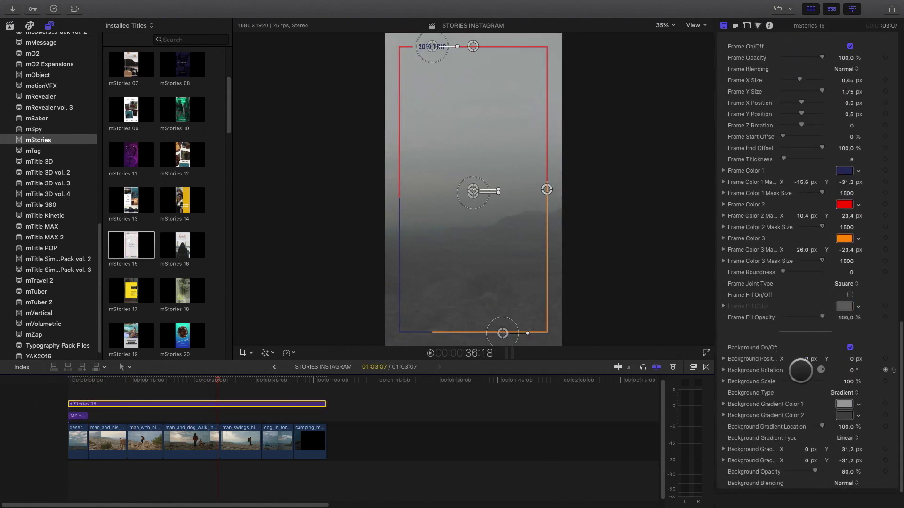
click(238, 438)
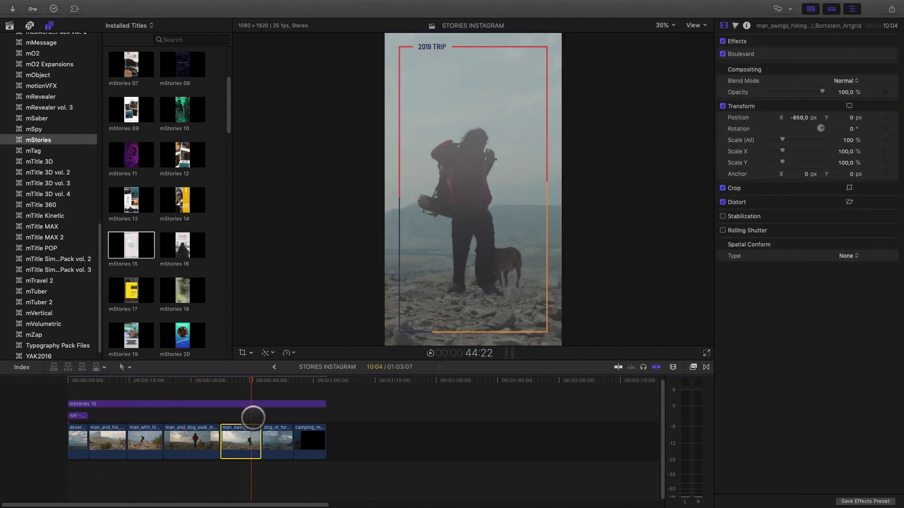
click(261, 416)
scroll(148, 326, down, 20)
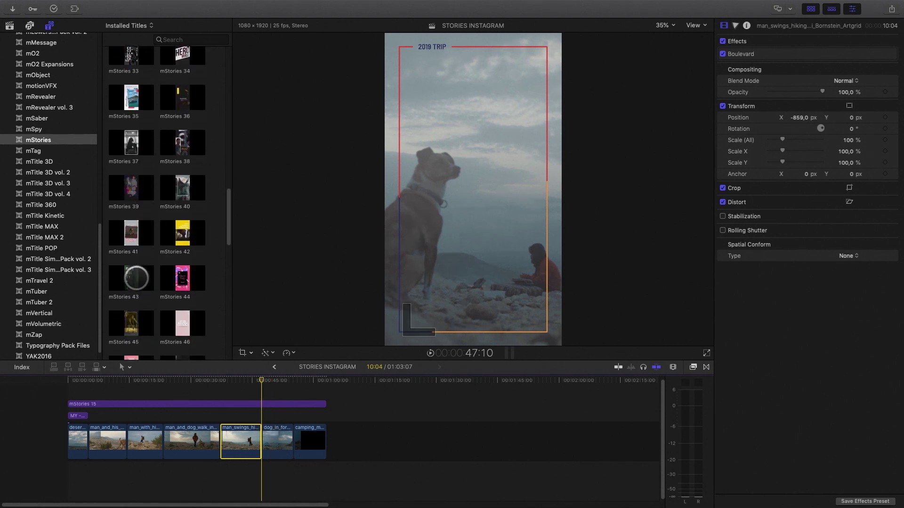
Step: Place the mStories Crown doodle above the clips, positioned over the dog shot
drag(130, 185, 240, 416)
drag(248, 379, 242, 380)
drag(241, 416, 280, 417)
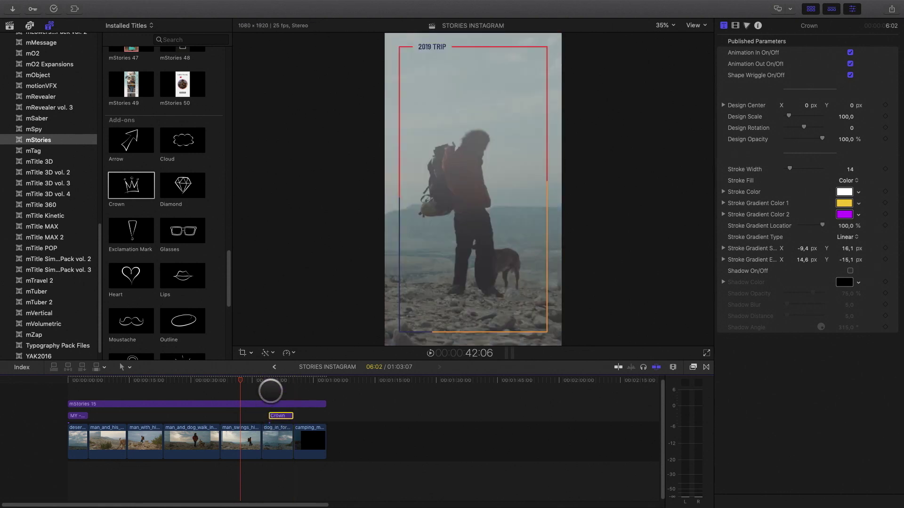
click(279, 380)
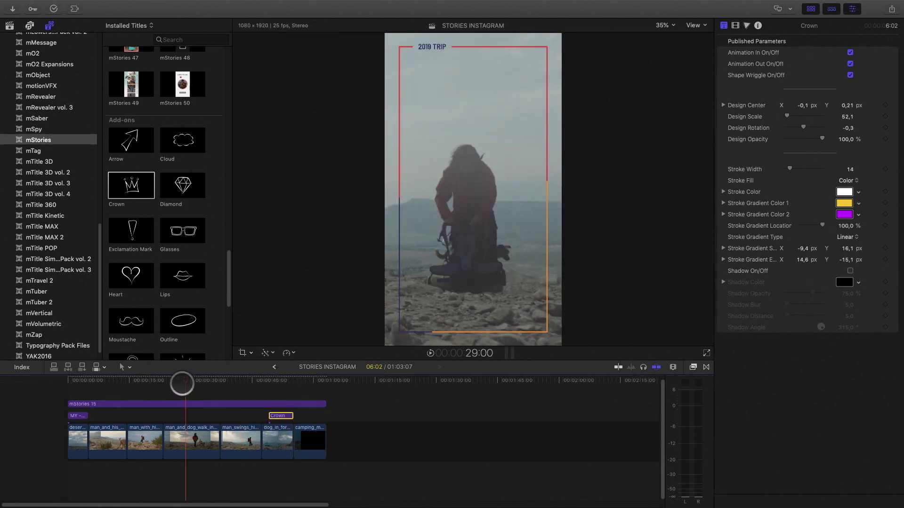
Step: Add the Call To Action 03 LEARN MORE title and stretch it across the video
scroll(131, 243, down, 8)
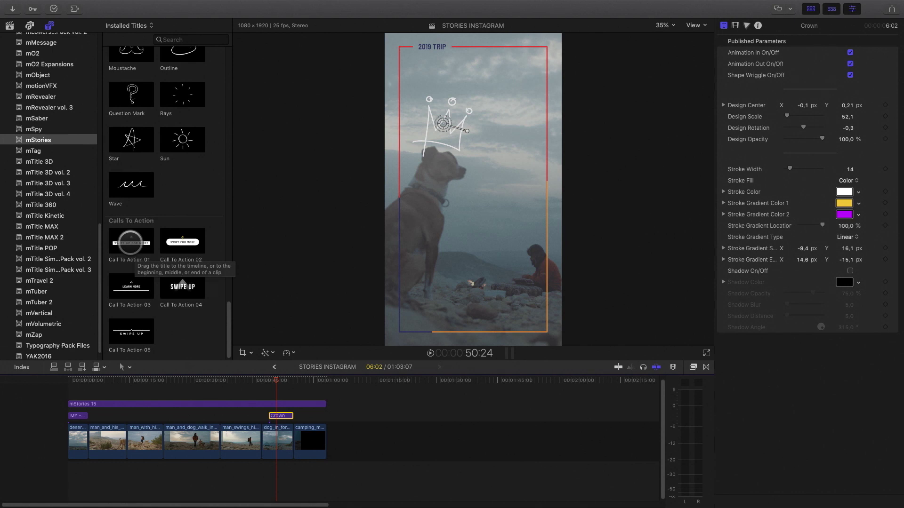
click(130, 243)
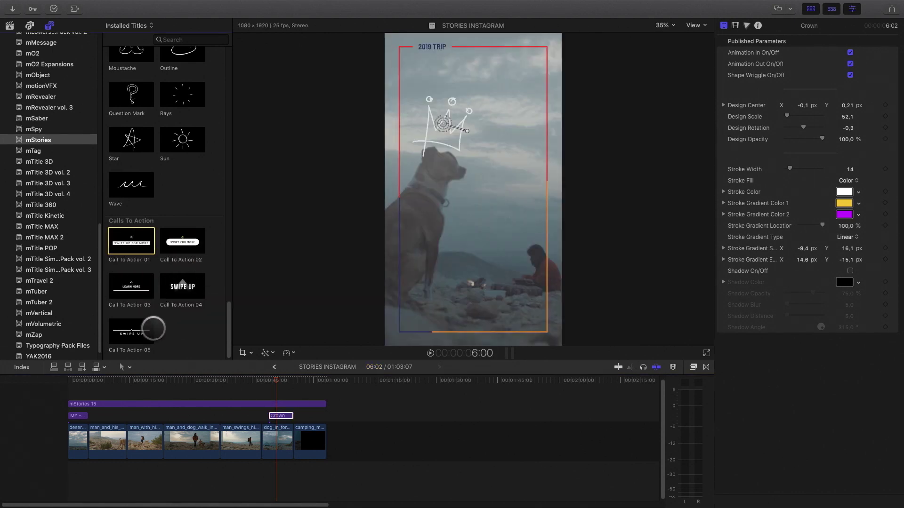
click(131, 288)
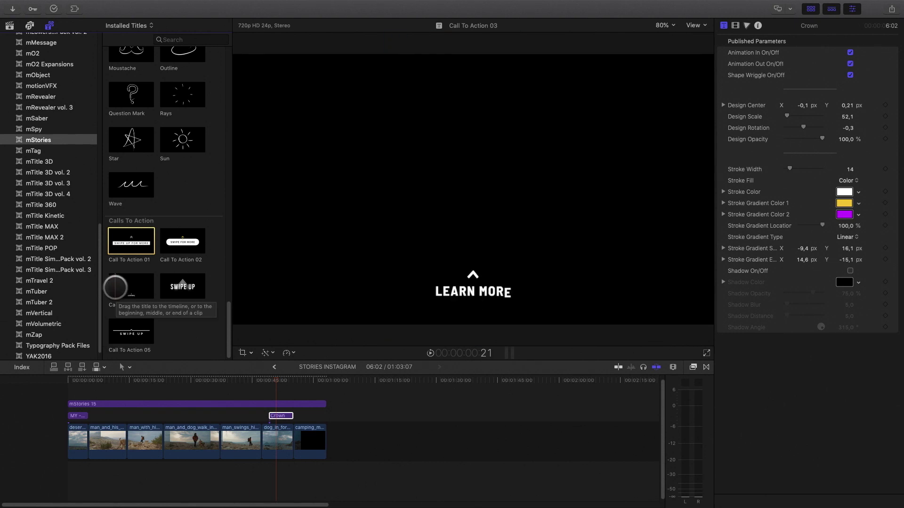
drag(131, 287, 77, 392)
drag(109, 393, 325, 392)
drag(273, 379, 203, 379)
click(211, 390)
Step: Play back the story with its overlays, then scroll through motionvfx's YouTube videos page
scroll(789, 306, down, 5)
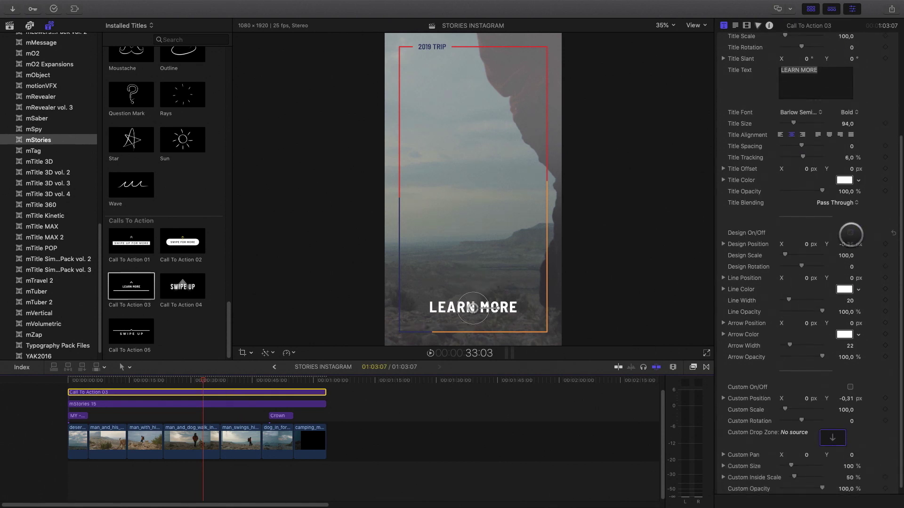
drag(202, 381, 293, 393)
click(175, 416)
click(181, 445)
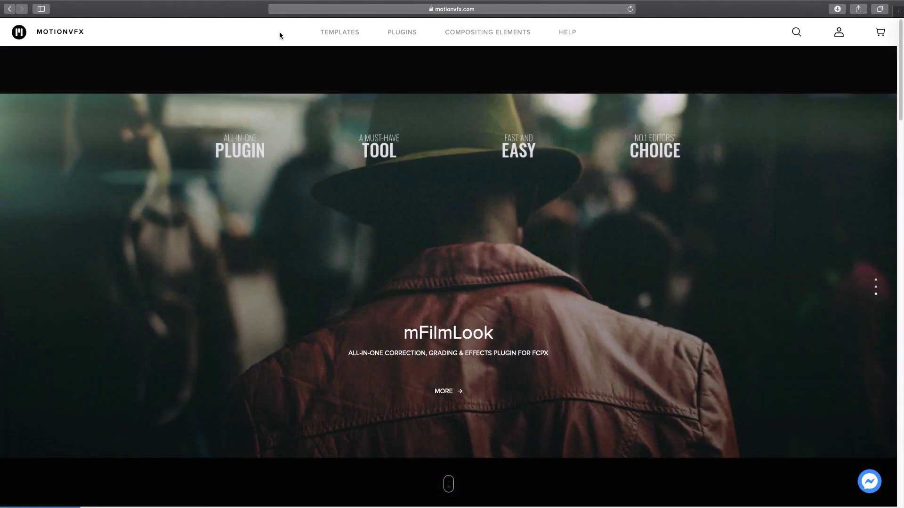
mouse_move(404, 34)
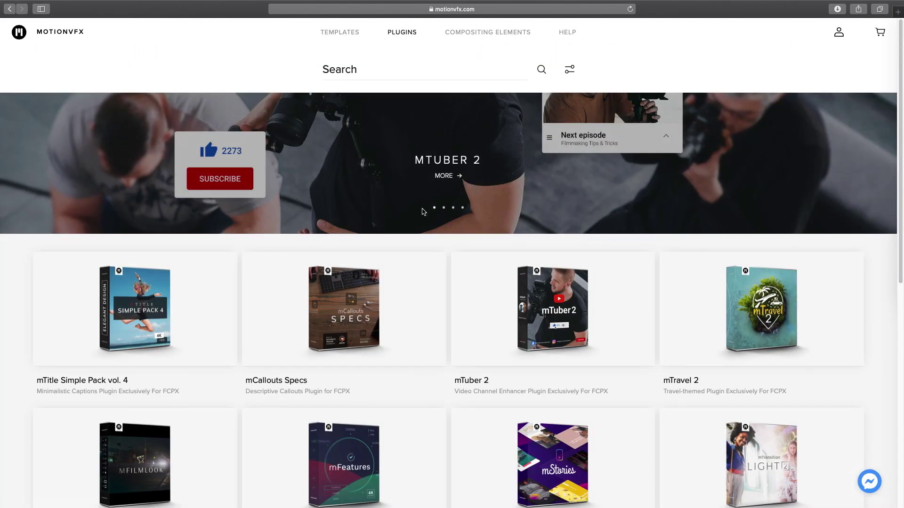
scroll(421, 209, down, 10)
scroll(447, 283, down, 10)
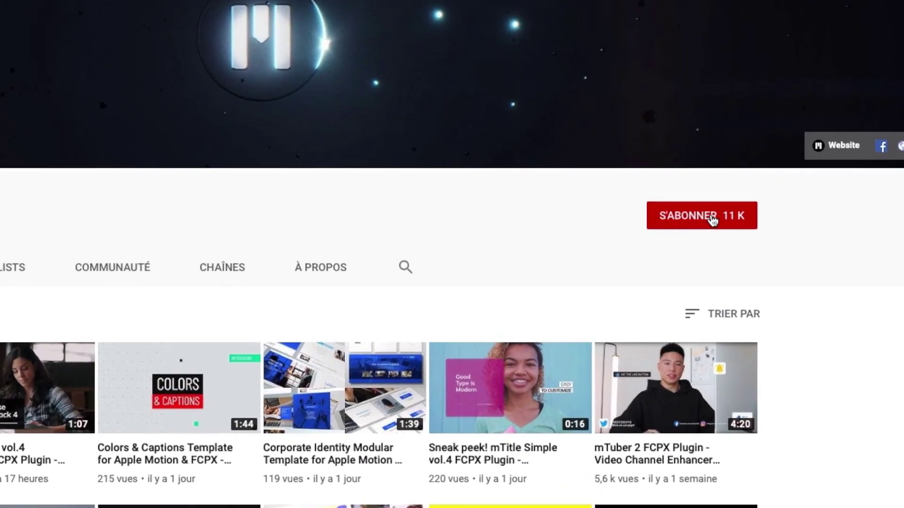
Step: Subscribe to the motionvfx channel and switch on its notification bell
click(755, 218)
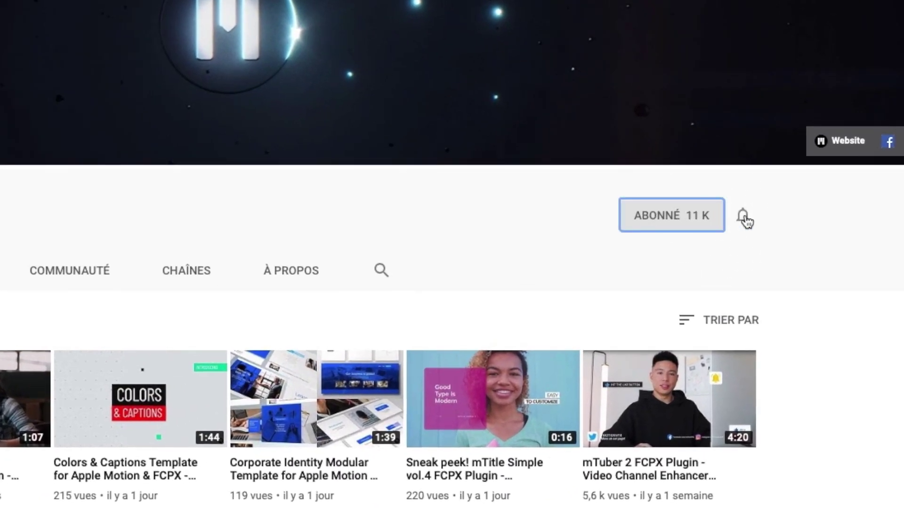
click(744, 218)
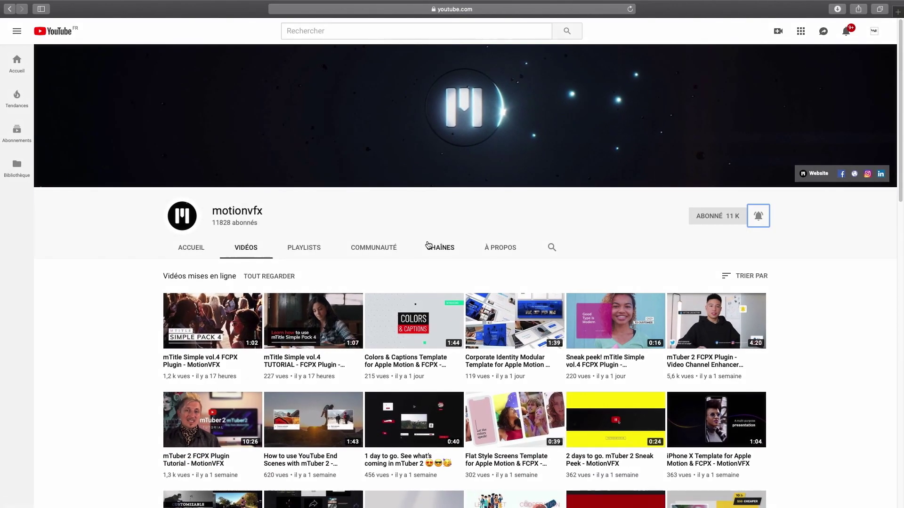